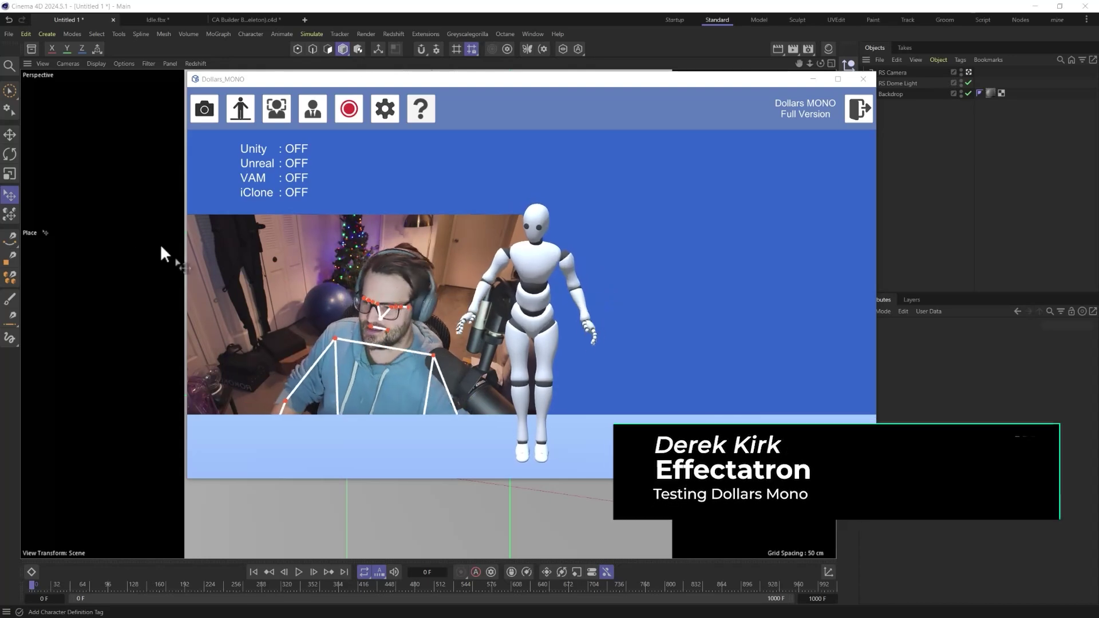
Toggle the avatar's face capture on in Dollars MONO, then switch it back off.
click(265, 107)
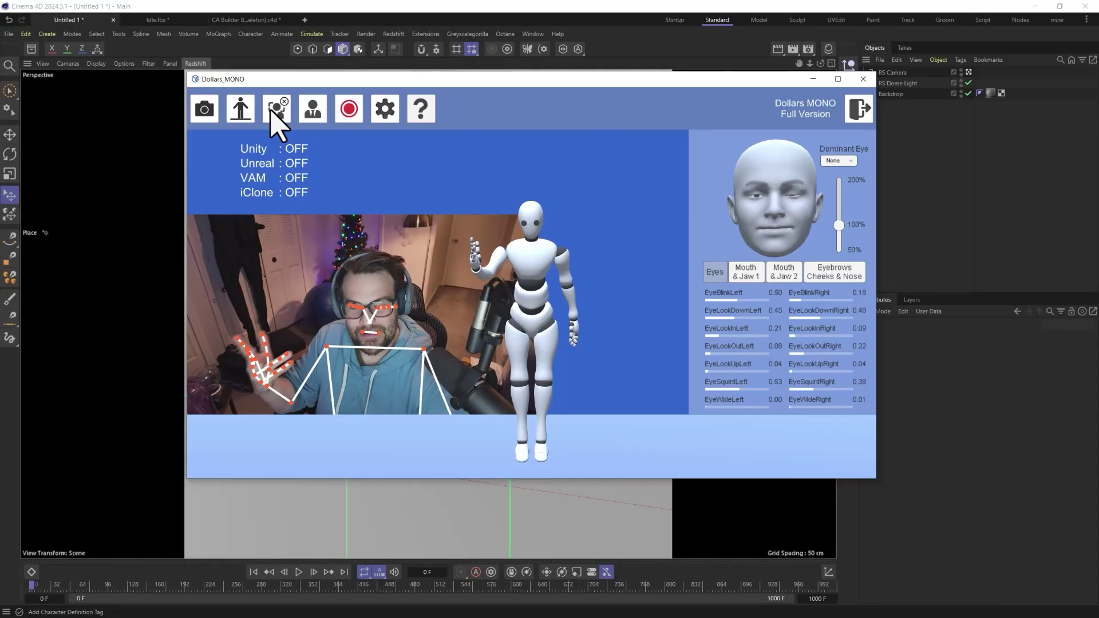
click(271, 110)
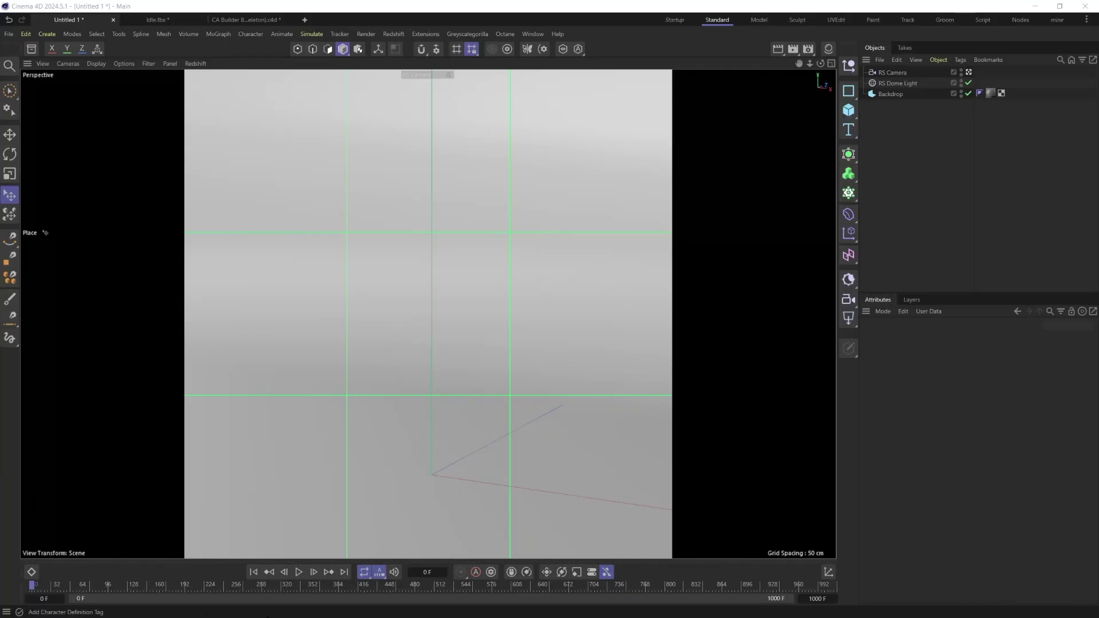
Open the Dollars_MONO_241115 folder and sort its files newest-first by Date modified.
key(super)
click(307, 608)
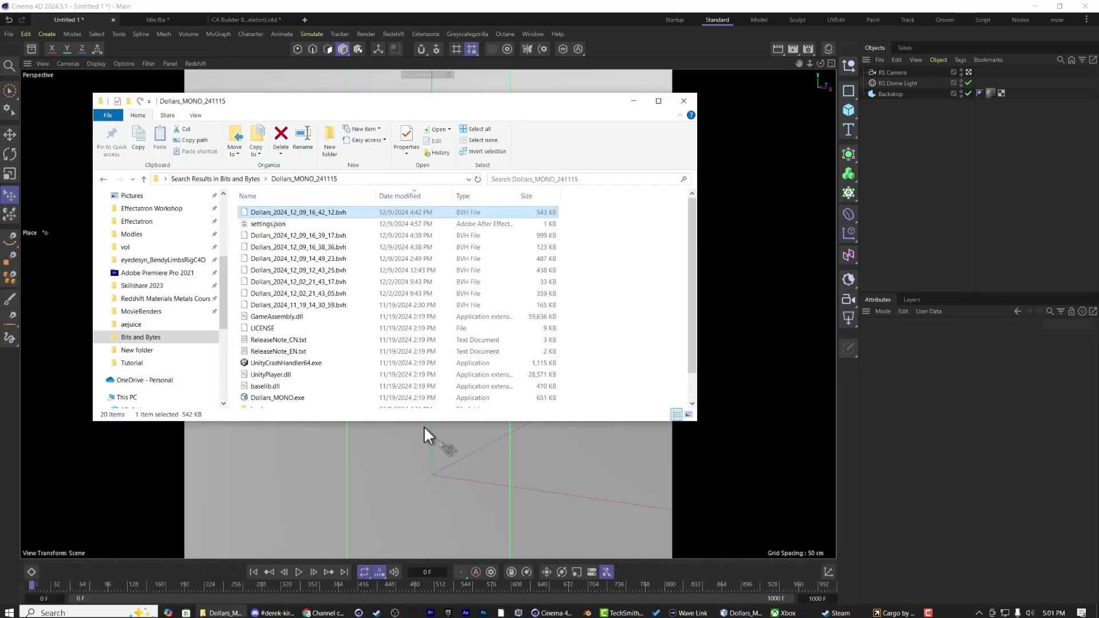
click(423, 196)
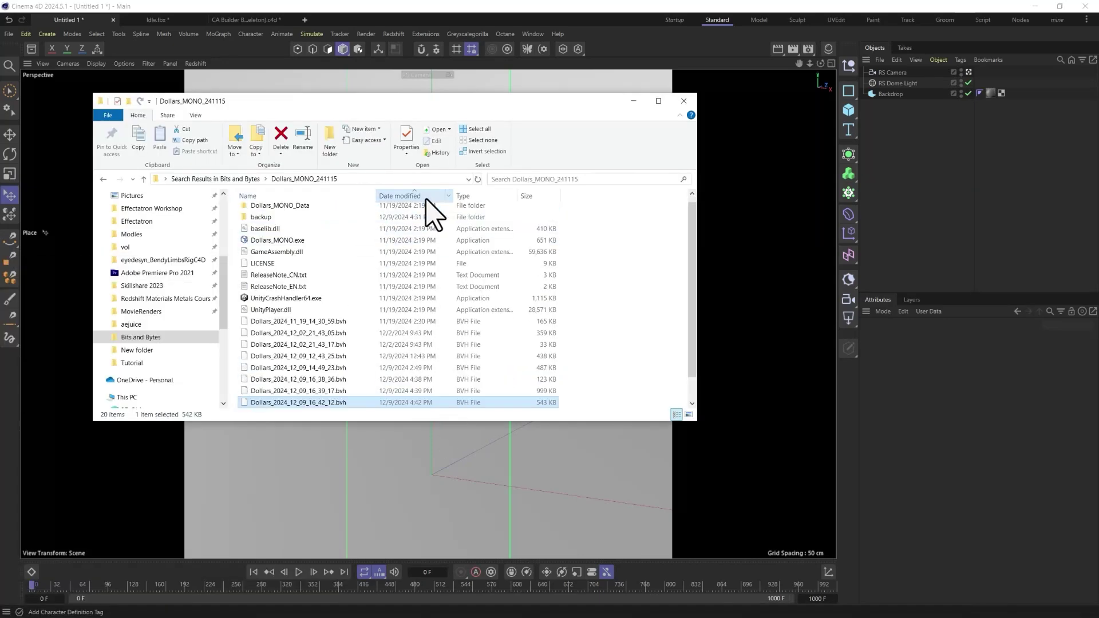
click(424, 196)
Drag Dollars_2024_12_09_17_00_43.bvh into the Cinema 4D viewport and accept the import settings.
click(288, 212)
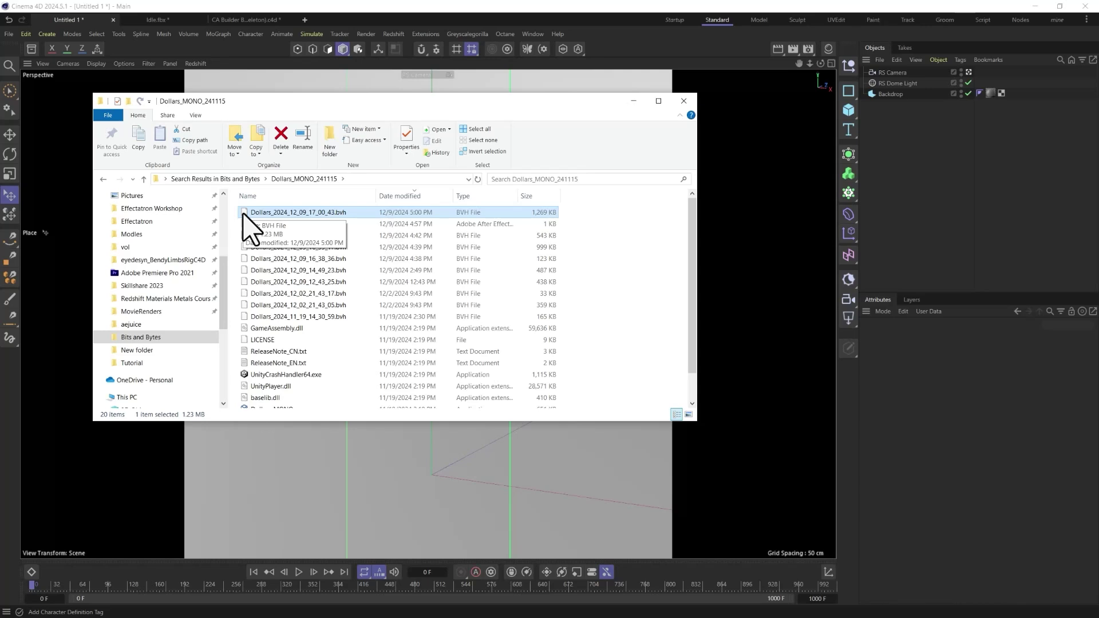
drag(242, 213, 457, 448)
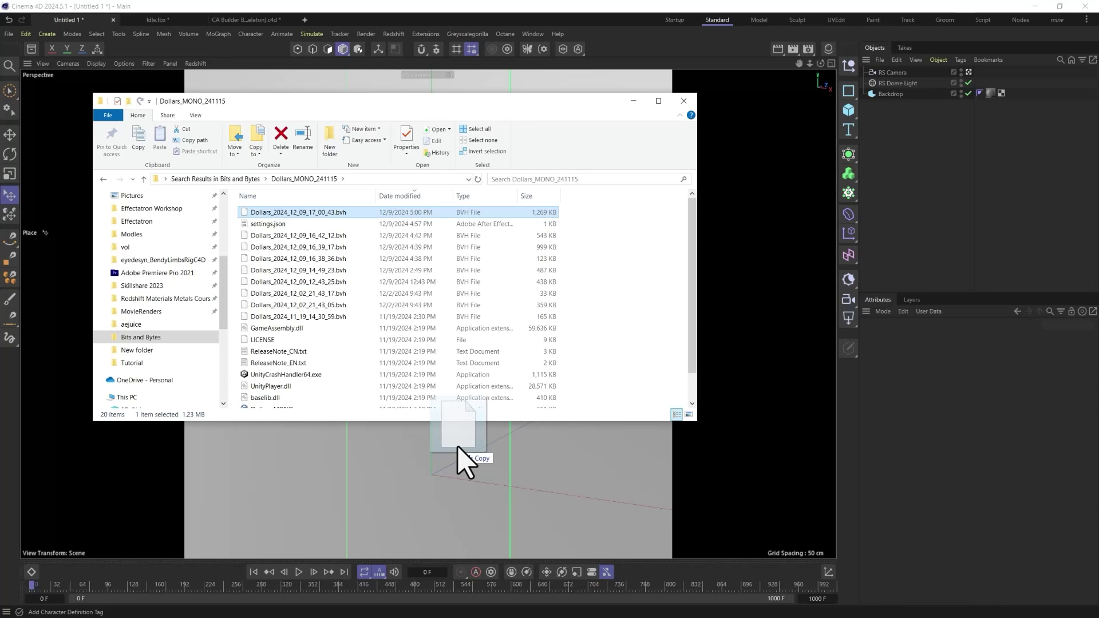
drag(457, 447, 455, 446)
click(470, 494)
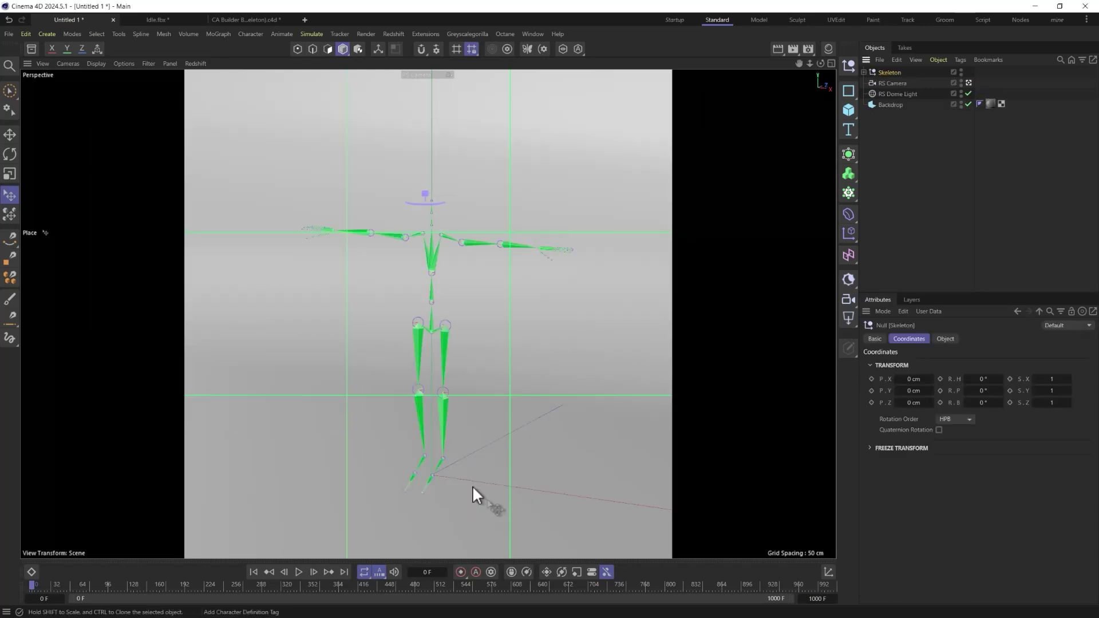
Play back the imported skeleton's animation and expand its joint hierarchy.
click(299, 572)
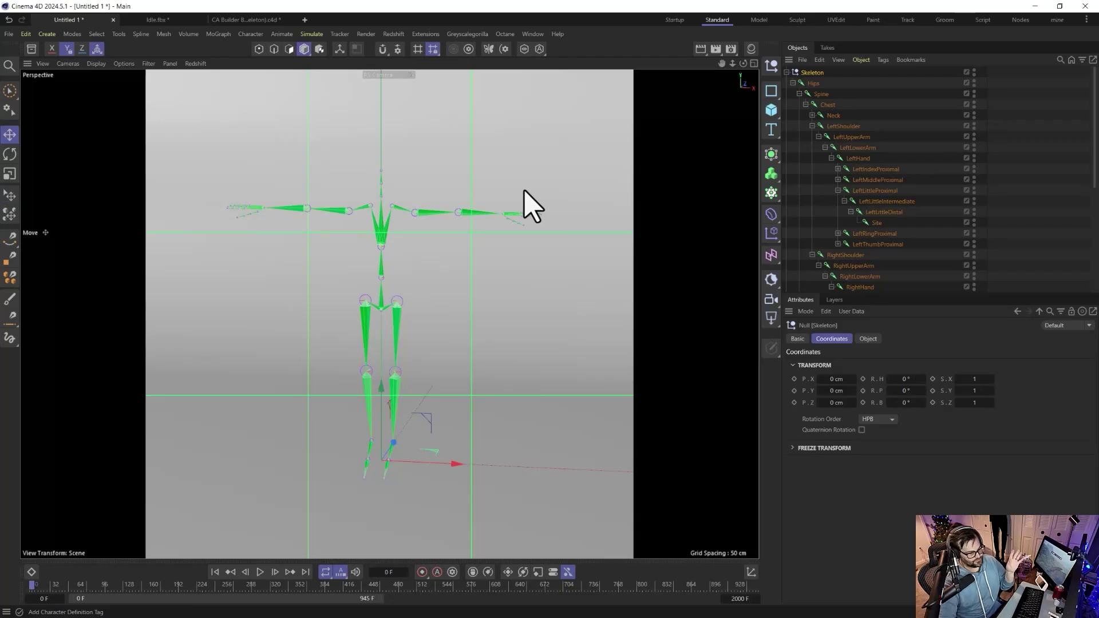
click(787, 72)
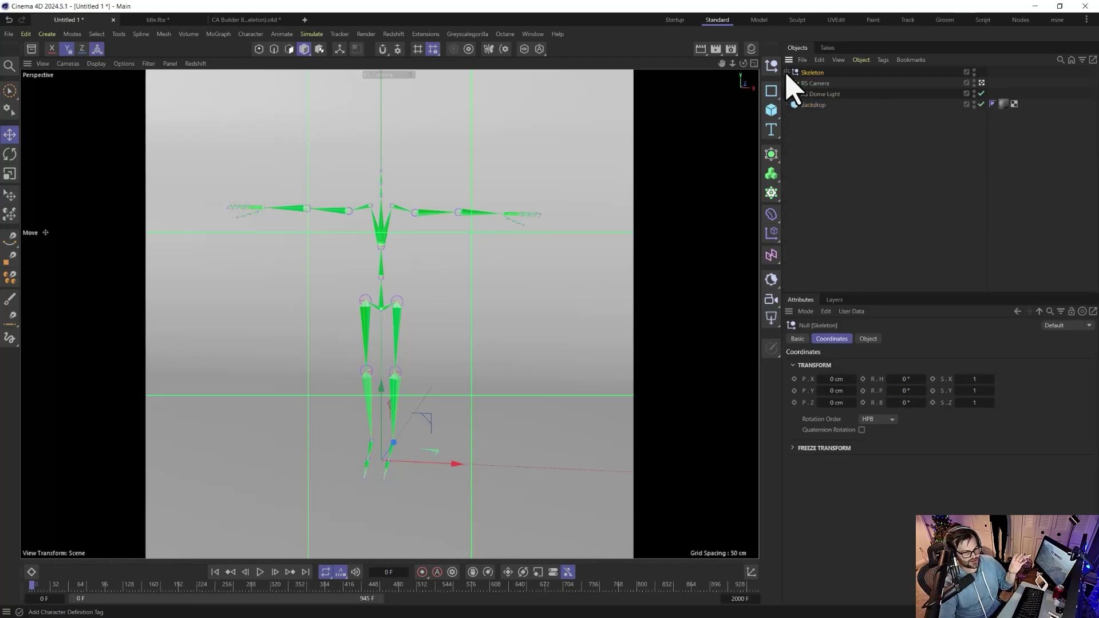
click(786, 73)
click(786, 72)
click(787, 72)
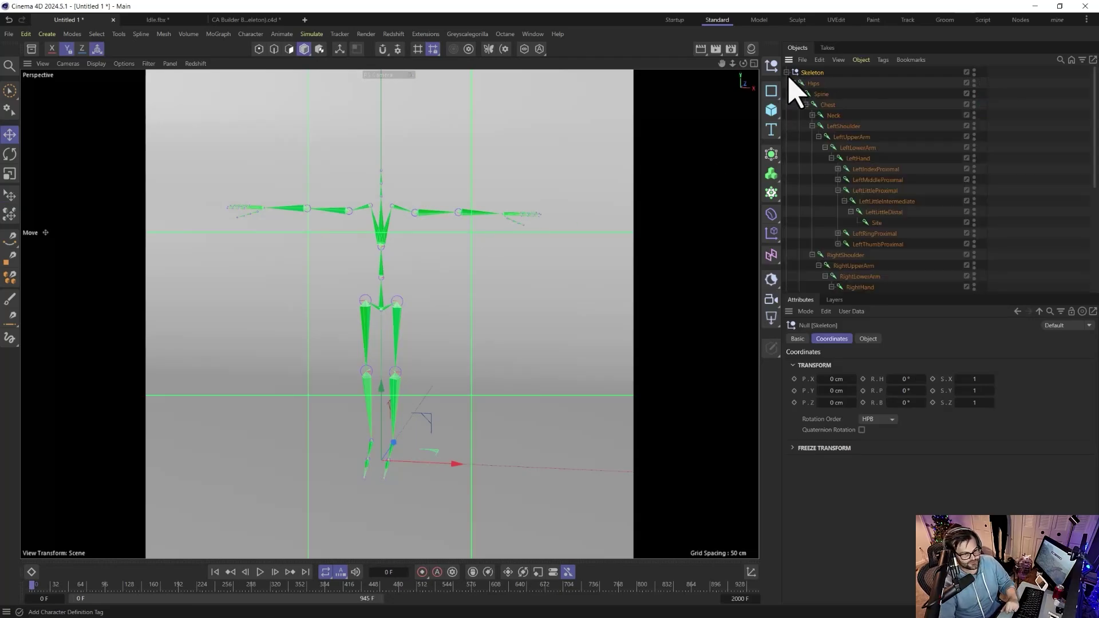
Add a Character Definition rigging tag to the Hips joint.
click(812, 83)
right_click(817, 94)
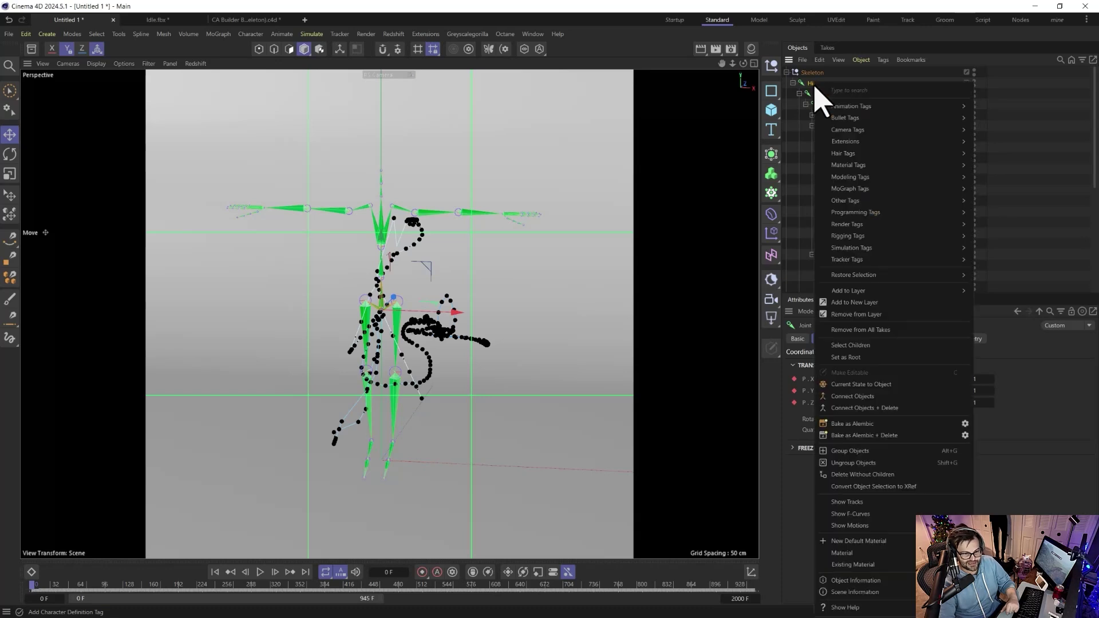
mouse_move(857, 237)
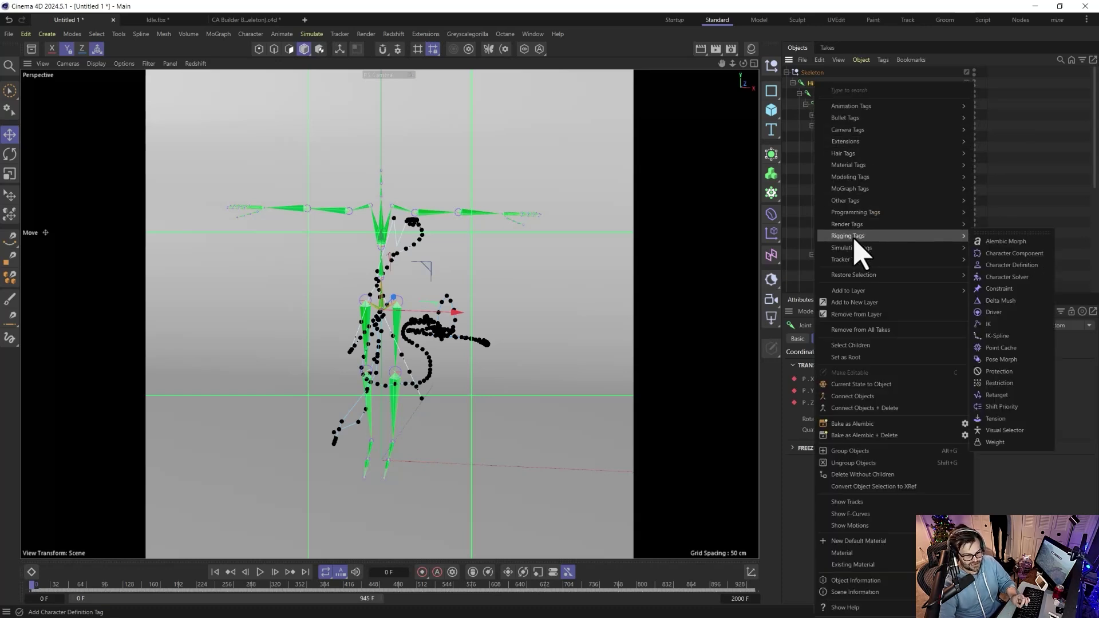
click(1010, 269)
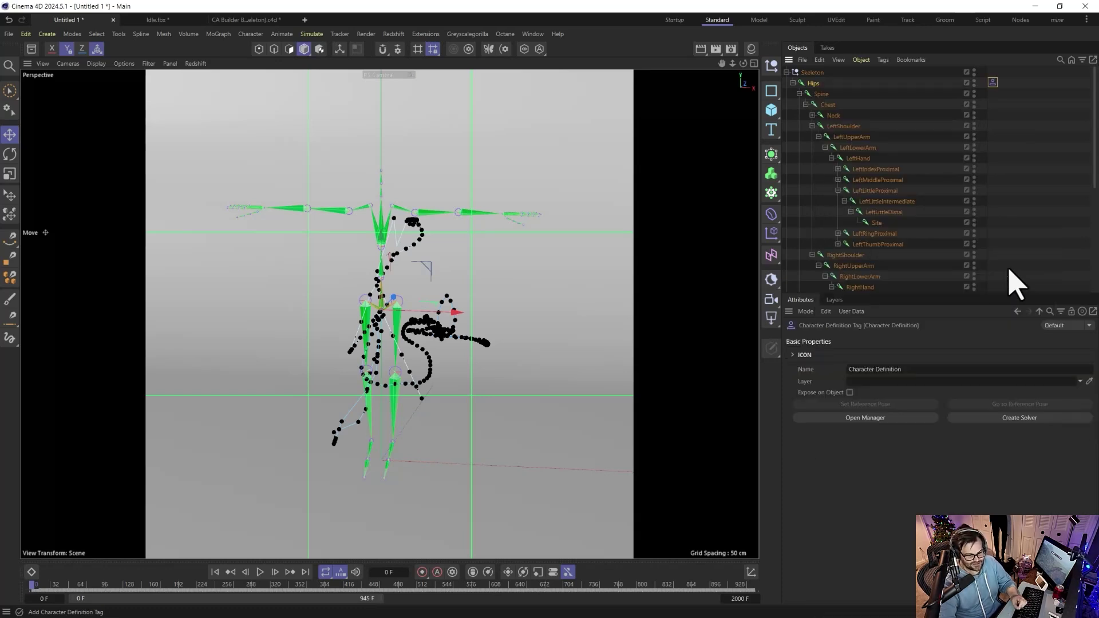
Extract the skeleton in the Character Definition manager, dismiss the error, and expand Torso.
click(865, 417)
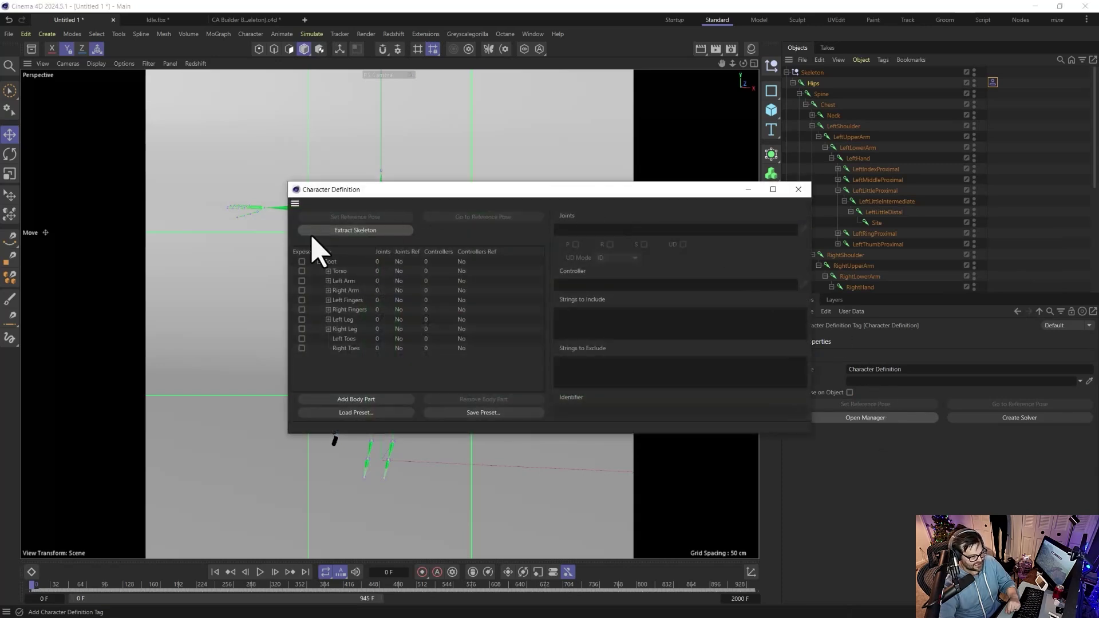
click(338, 230)
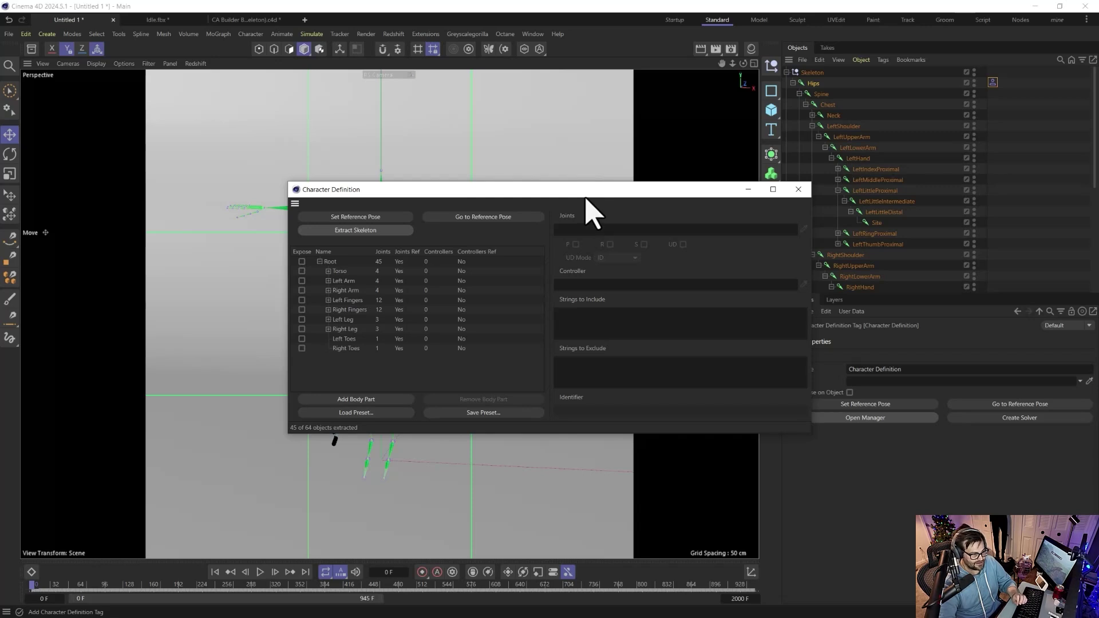
mouse_move(586, 196)
mouse_down()
mouse_move(677, 147)
mouse_move(578, 150)
mouse_move(570, 191)
mouse_up()
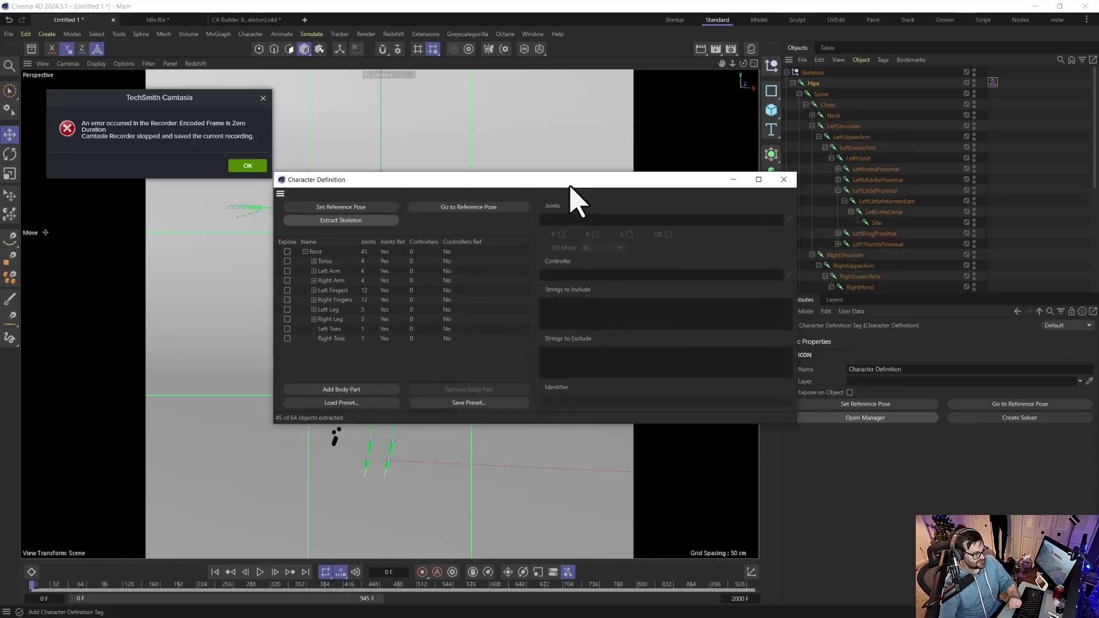
key(Return)
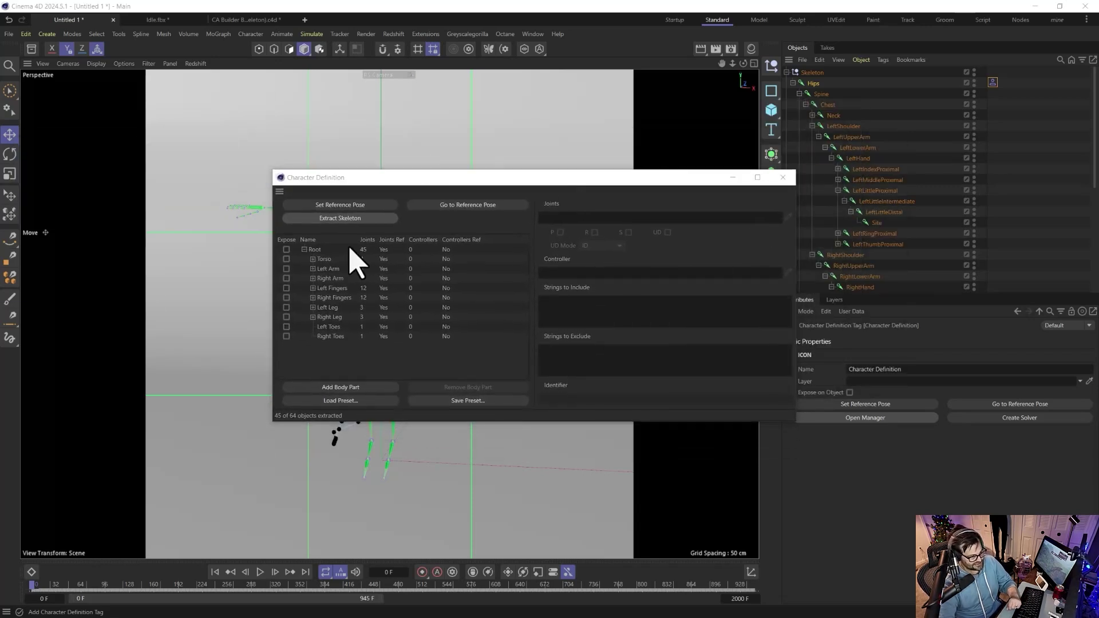
click(312, 258)
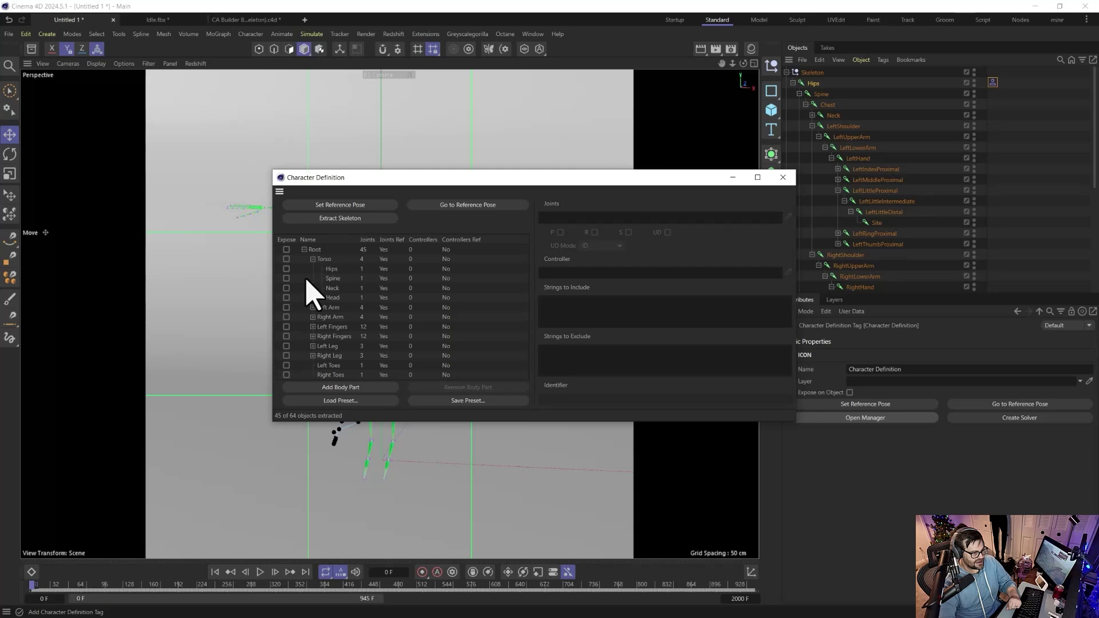
Move LeftLowerArm out of the left Bicep and into the left Forearm joints.
click(313, 307)
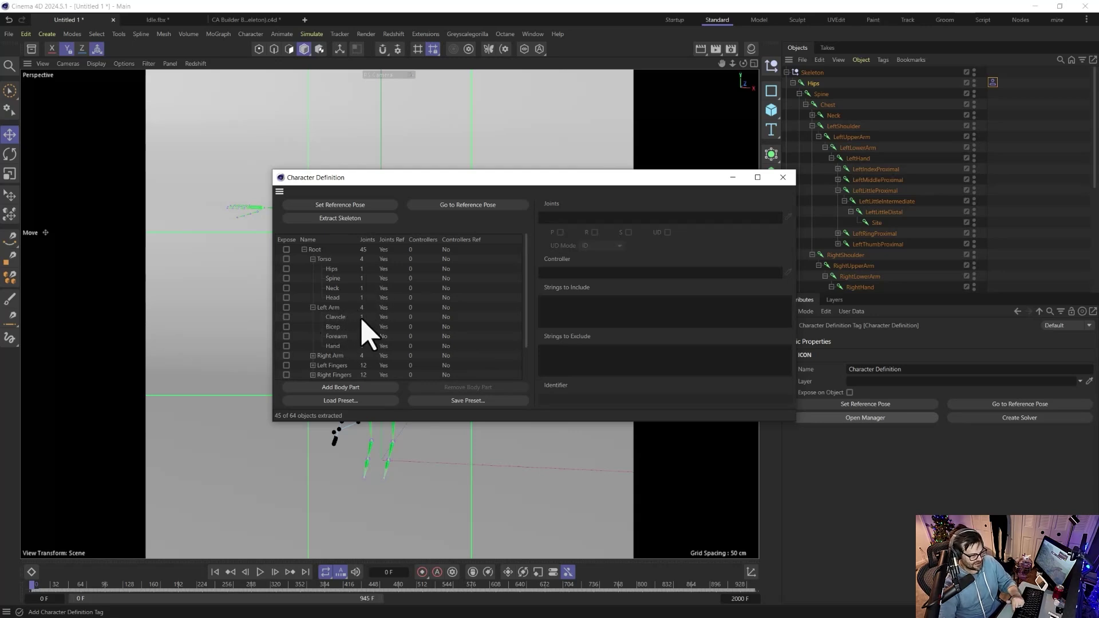
click(333, 327)
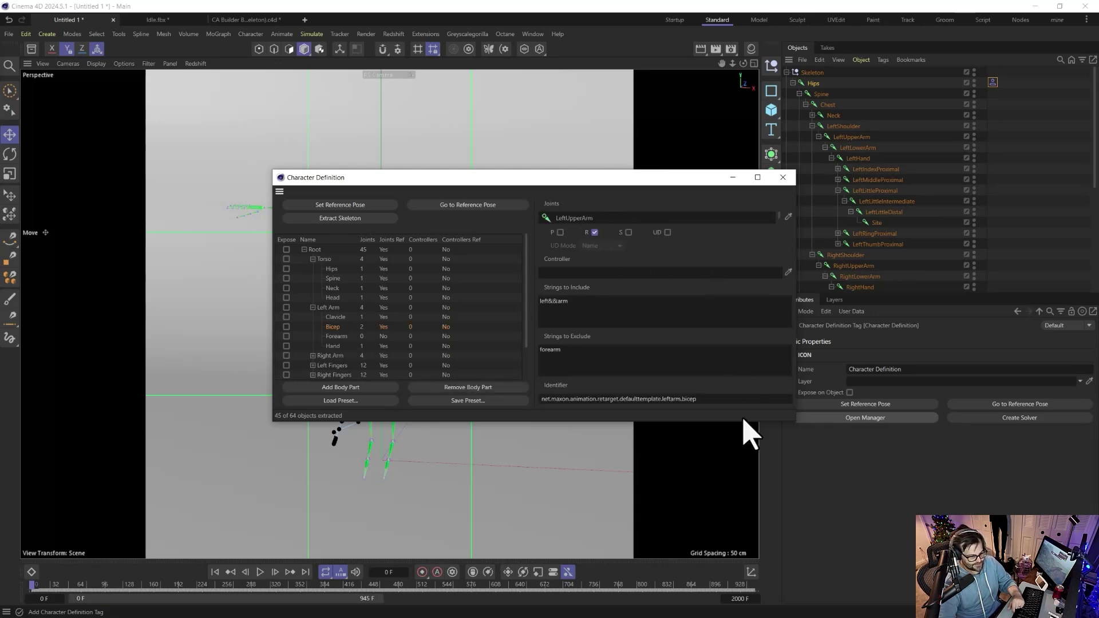
drag(741, 422, 738, 533)
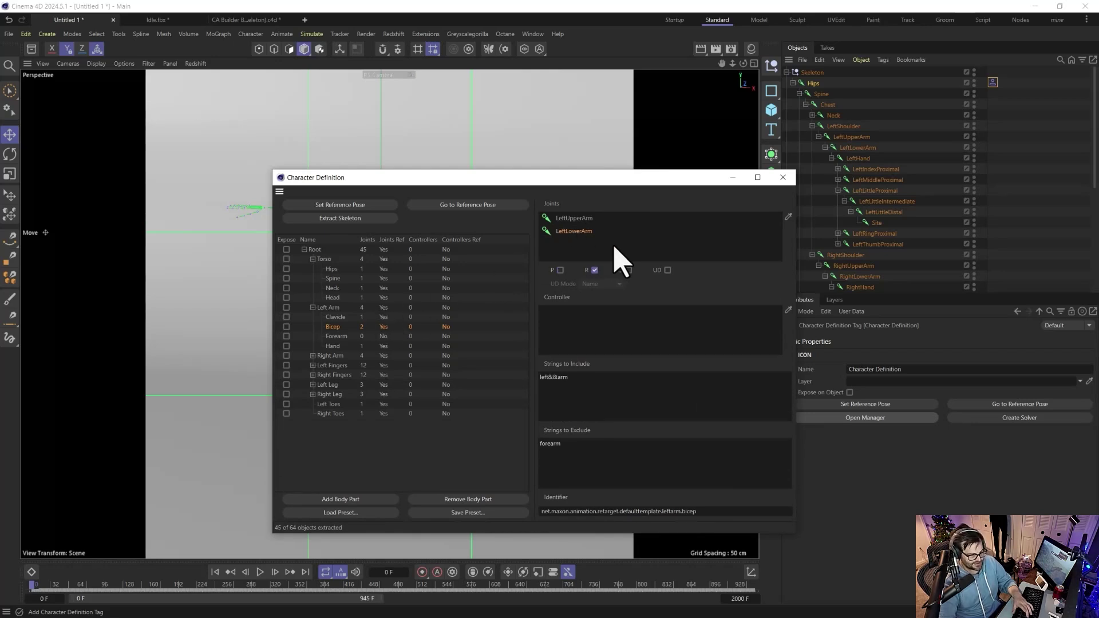
key(Delete)
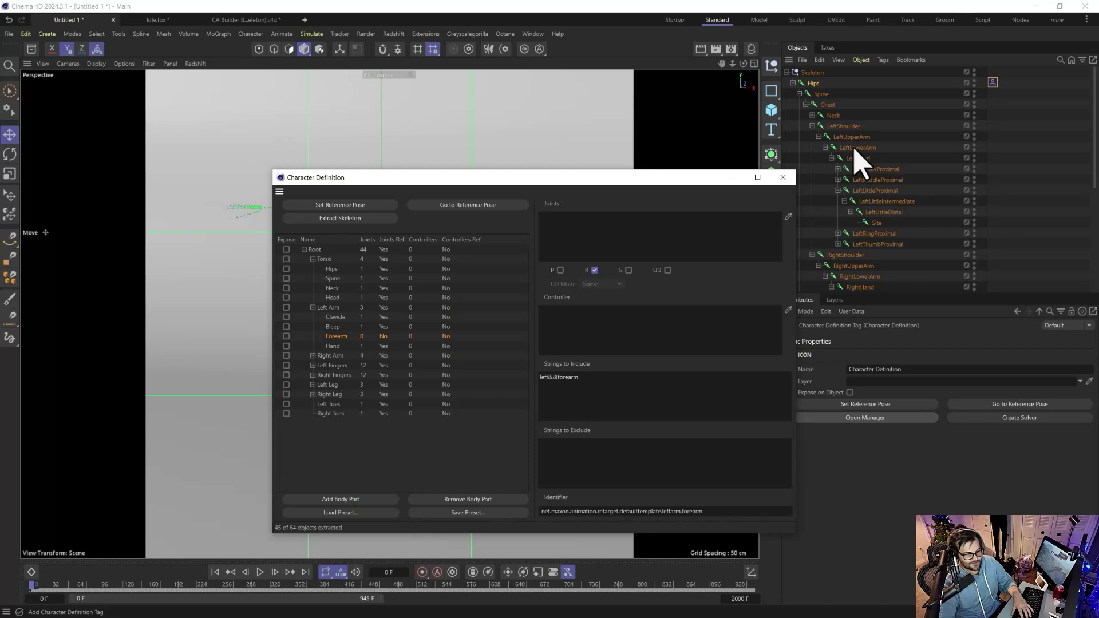
drag(856, 148, 616, 171)
drag(605, 252, 608, 252)
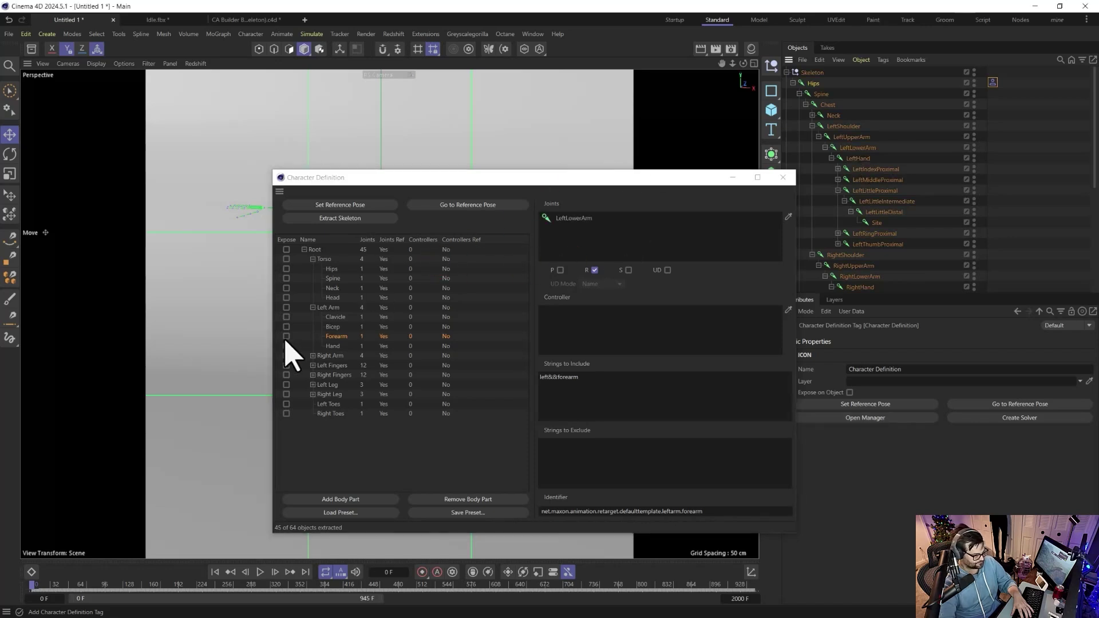
Move RightLowerArm out of the right Bicep and into the right Forearm joints.
click(312, 356)
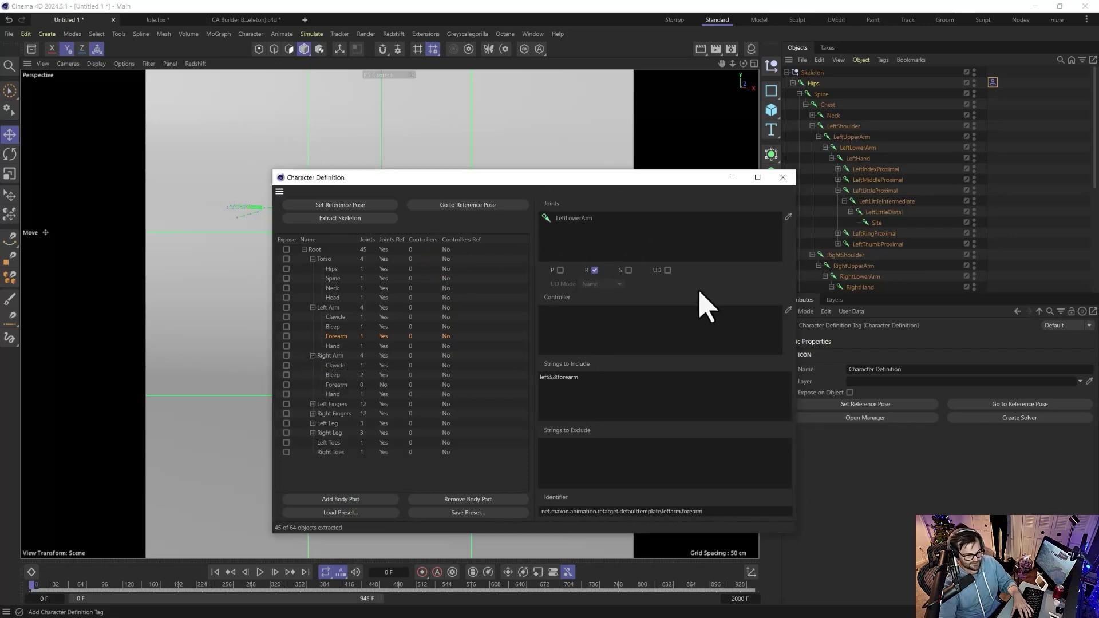
click(337, 375)
drag(630, 264, 757, 286)
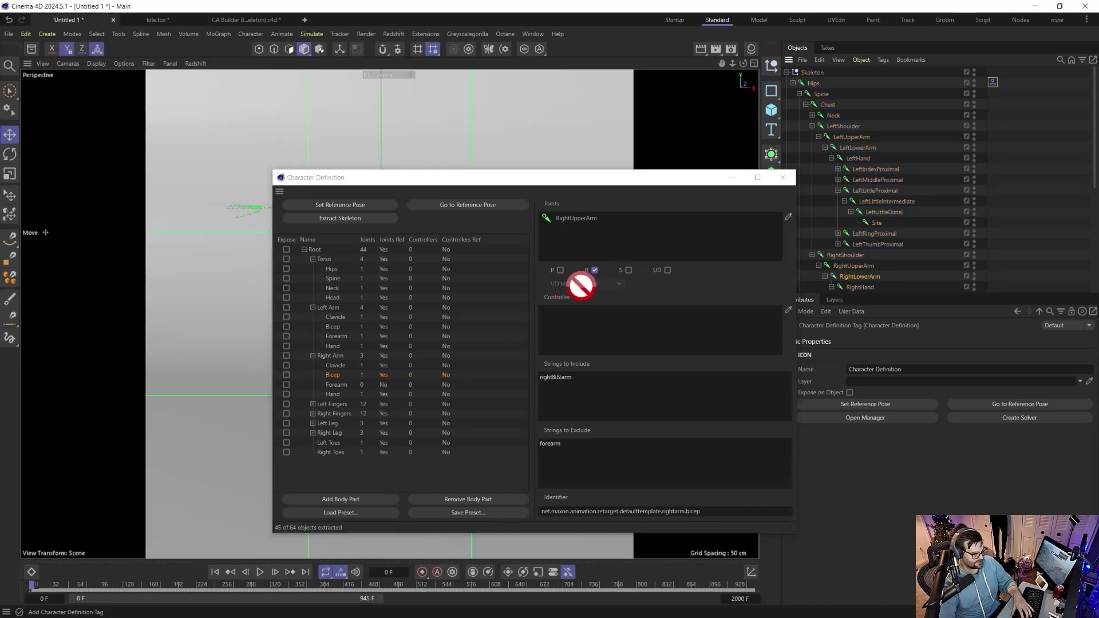
drag(581, 287, 898, 227)
drag(857, 275, 595, 240)
click(337, 385)
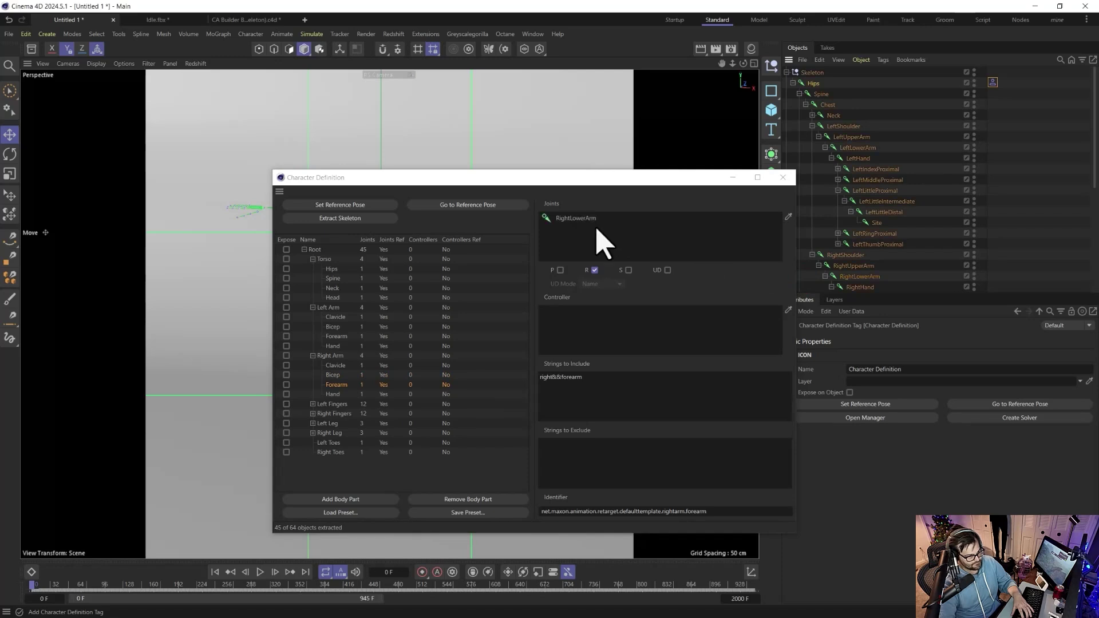
Assign the three right little-finger joints to the right hand's Little finger entry.
click(313, 404)
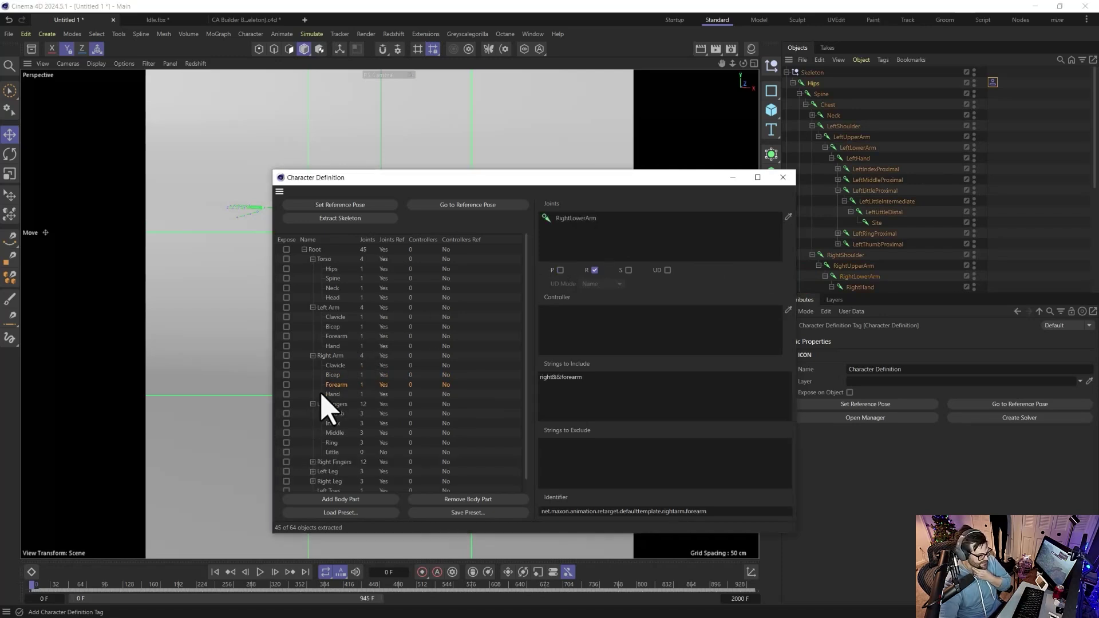
click(341, 452)
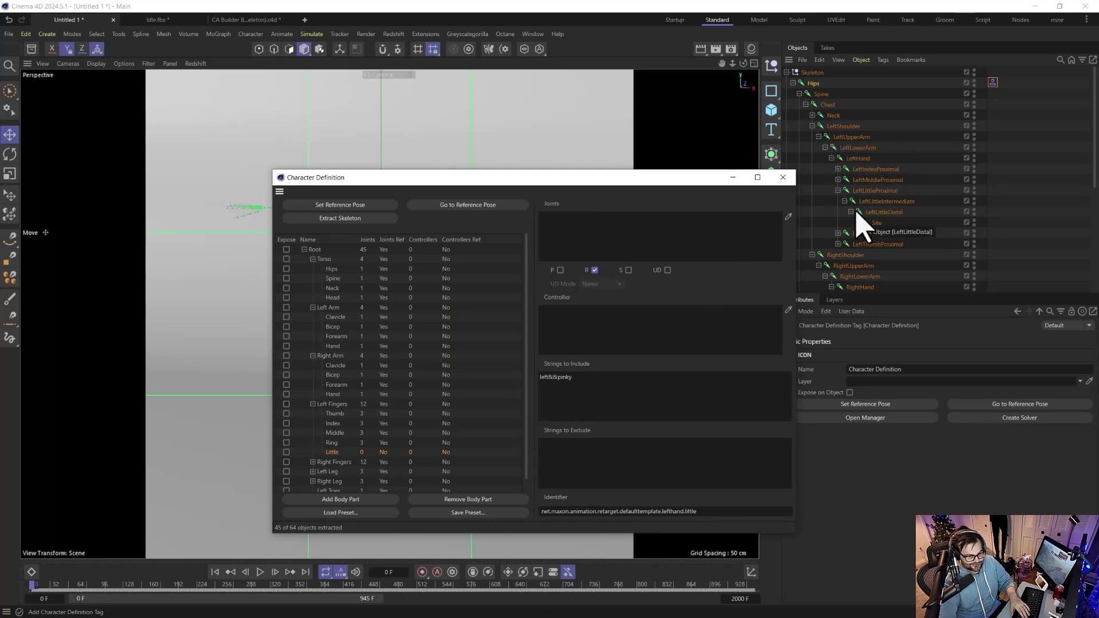
scroll(856, 212, down, 2)
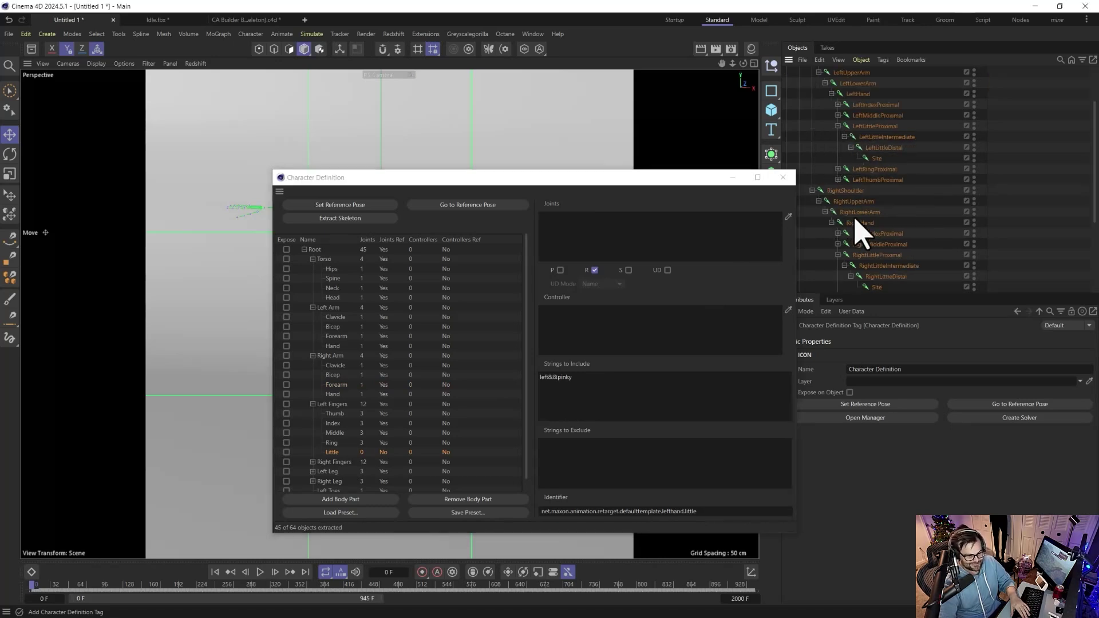
click(868, 255)
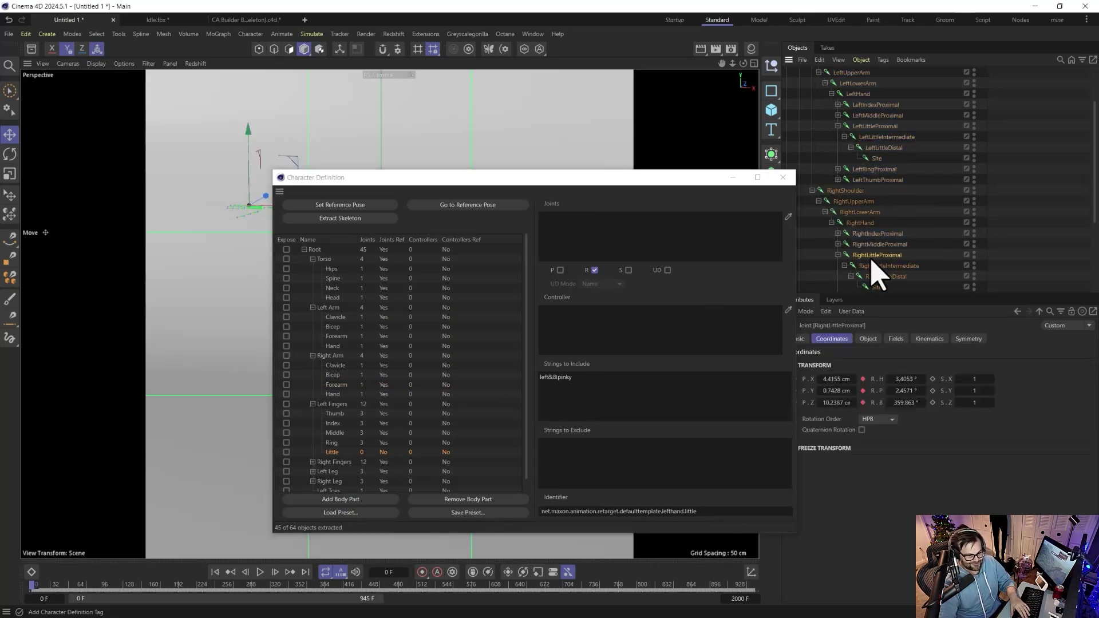
click(318, 475)
scroll(329, 451, down, 2)
click(333, 448)
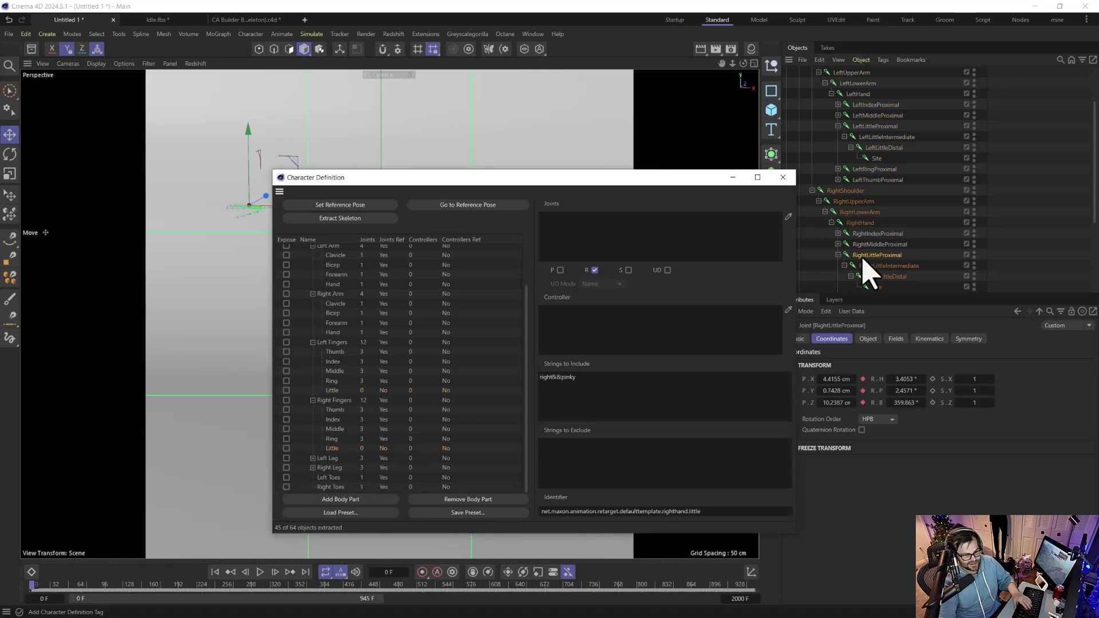
shift+click(877, 278)
scroll(876, 217, down, 2)
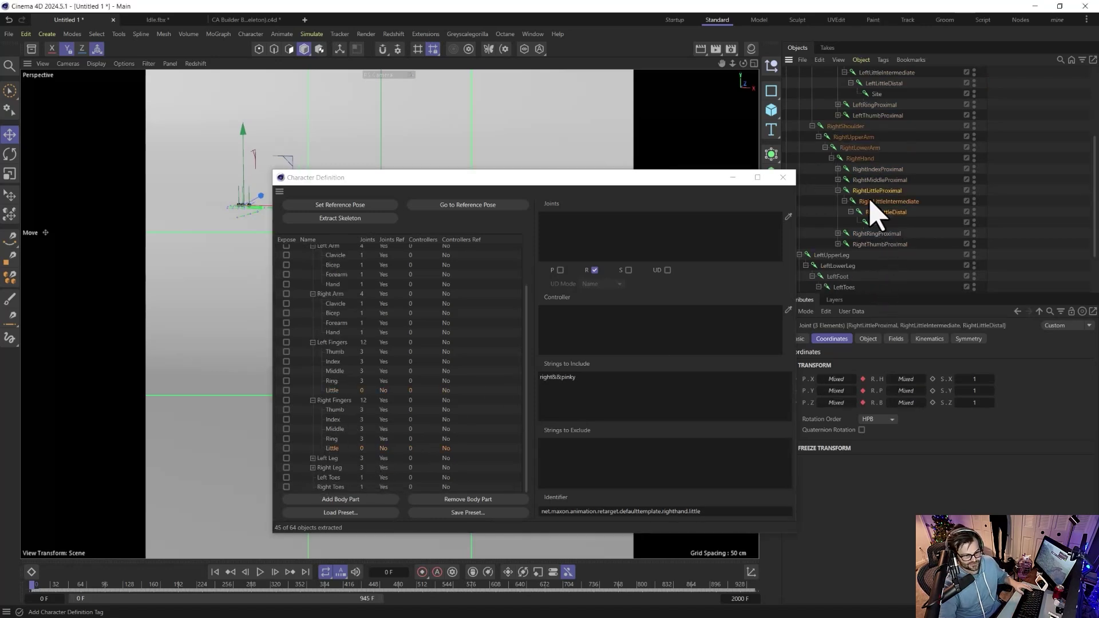
drag(639, 231, 638, 235)
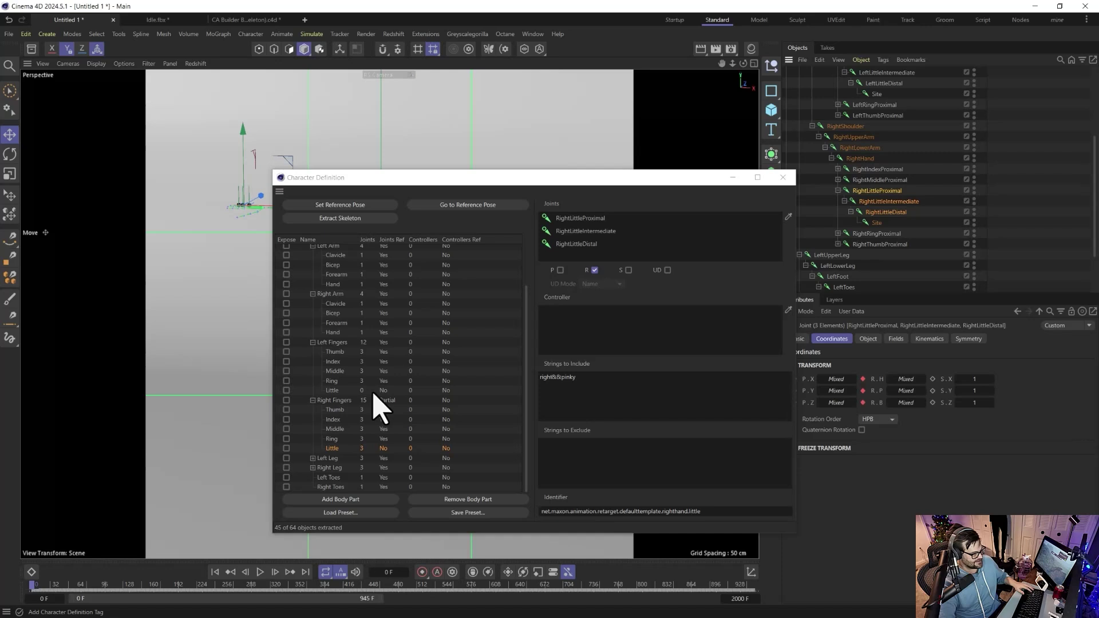
Assign the three left little-finger joints to Left Fingers Little.
click(332, 390)
scroll(858, 206, up, 2)
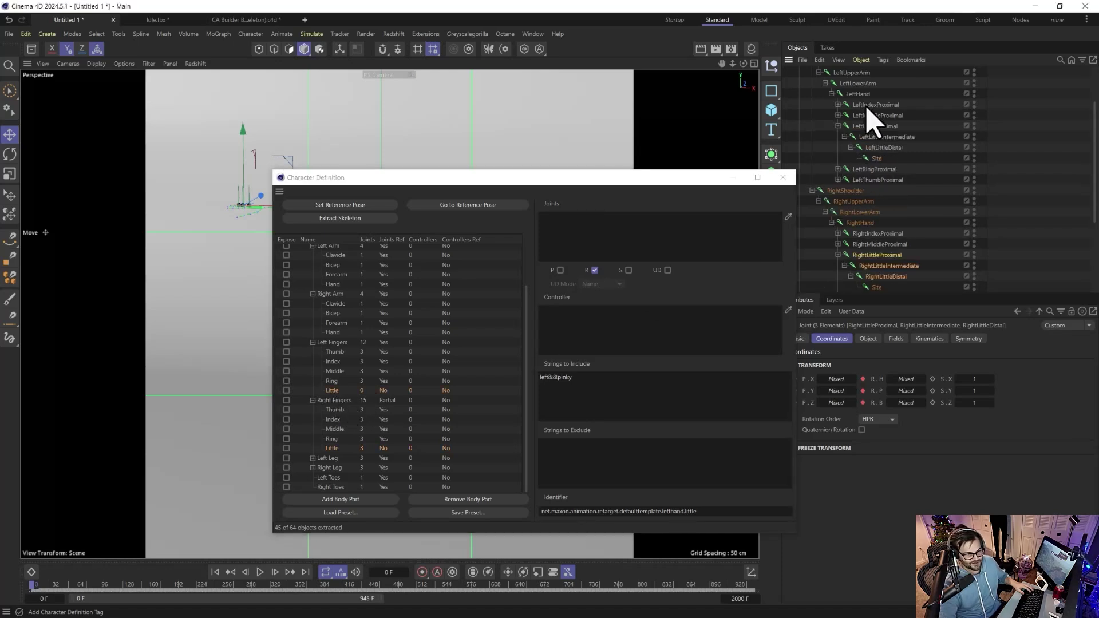
click(886, 137)
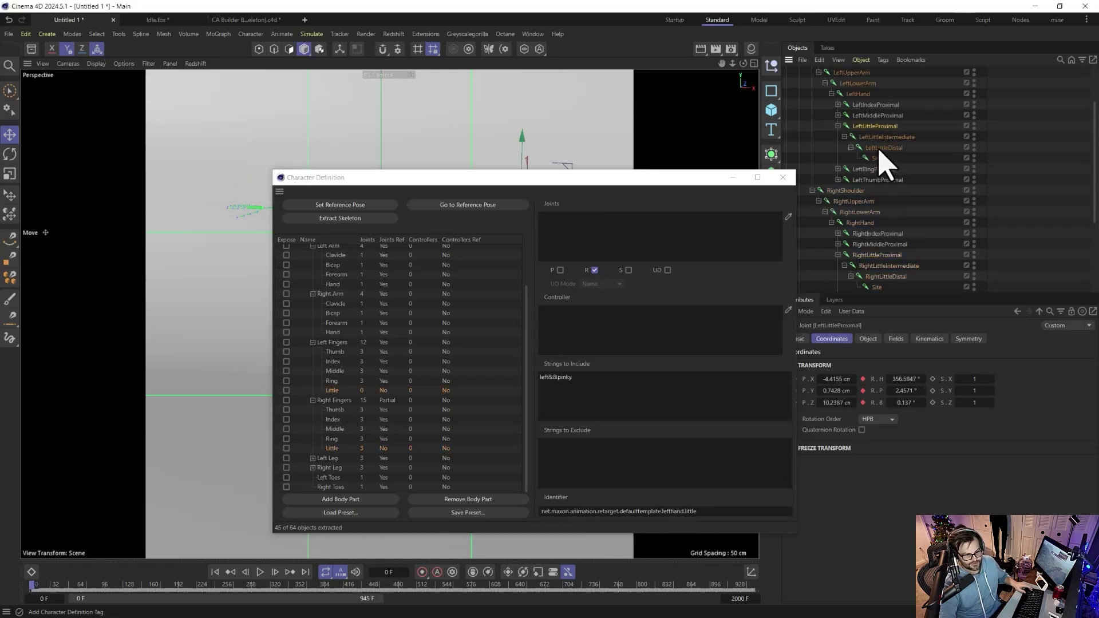
shift+click(881, 150)
drag(887, 140, 623, 208)
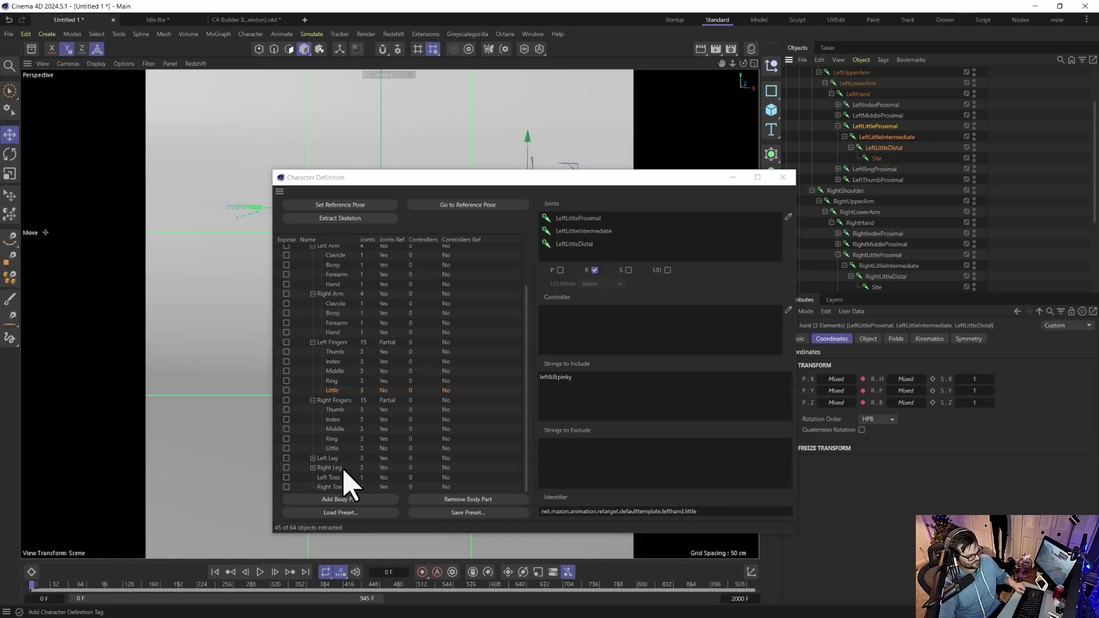
scroll(362, 443, up, 3)
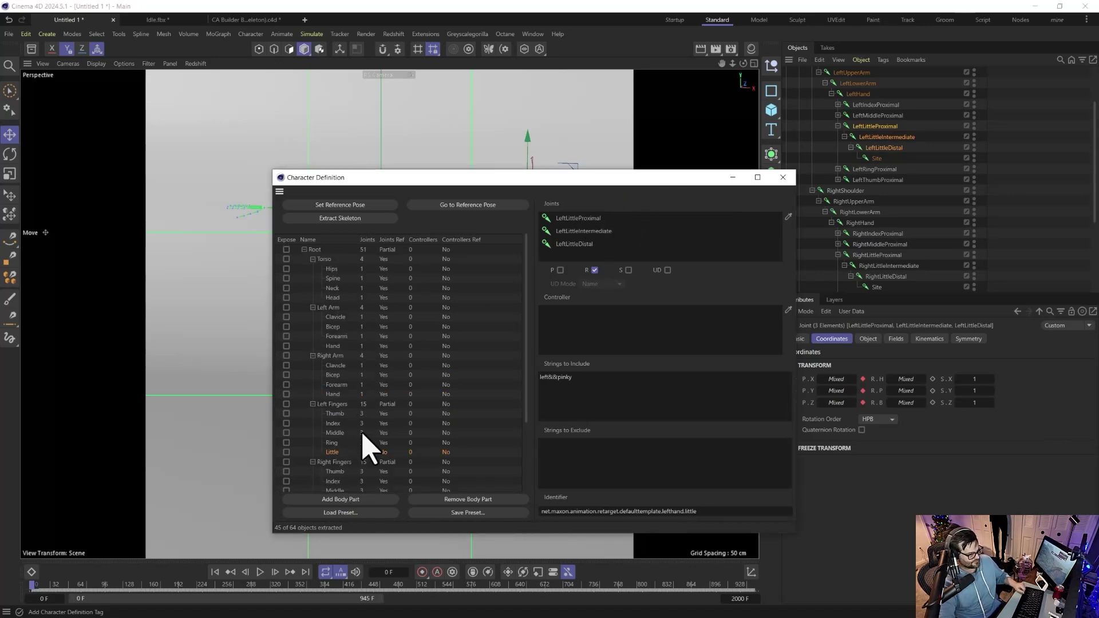
scroll(329, 465, down, 4)
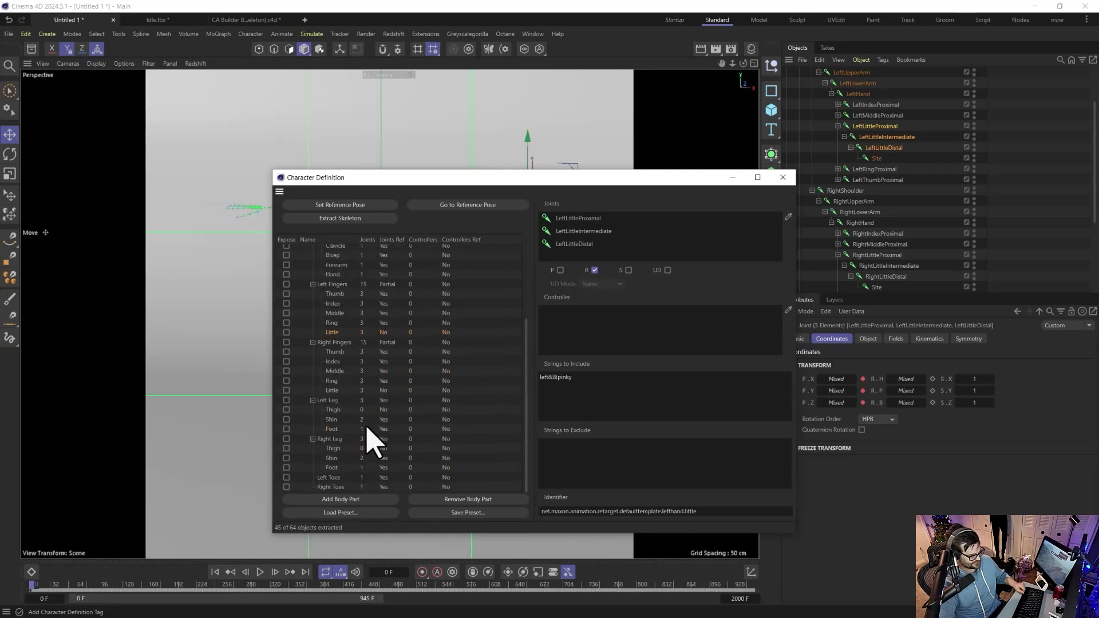
Give both Thighs their upper-leg joints and delete the extra RightUpperLeg from the right Shin.
click(338, 422)
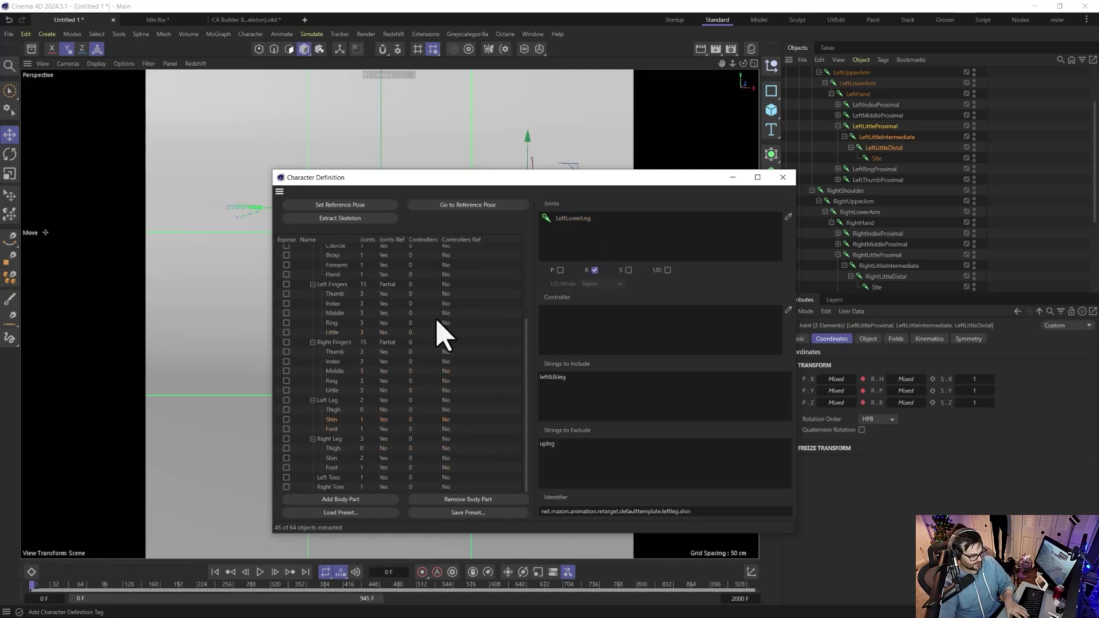
click(334, 410)
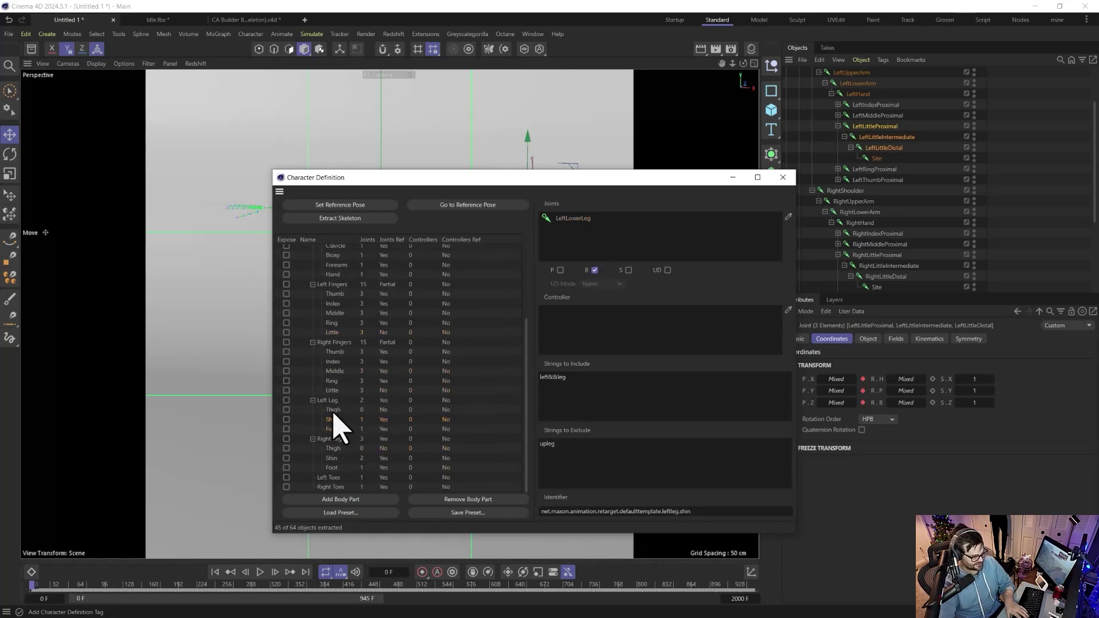
click(878, 234)
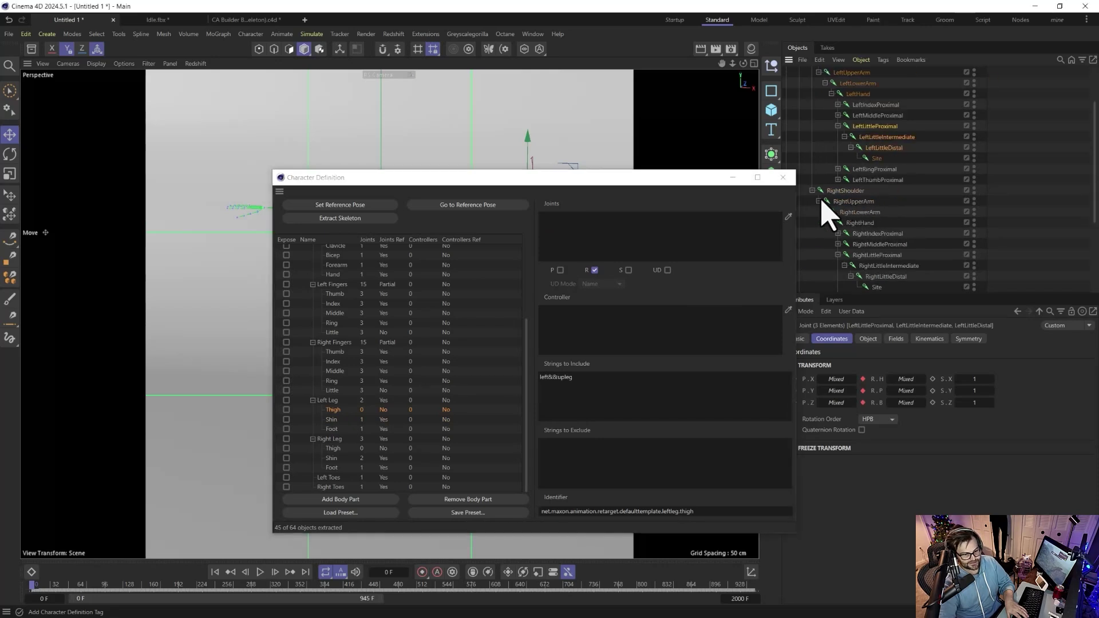
click(812, 191)
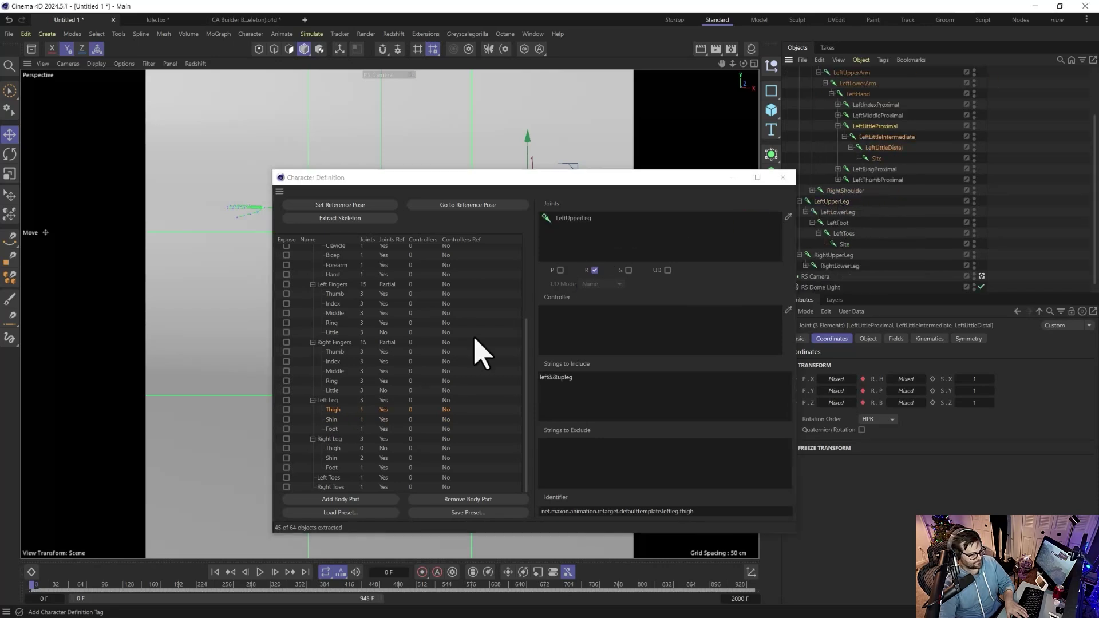
click(333, 448)
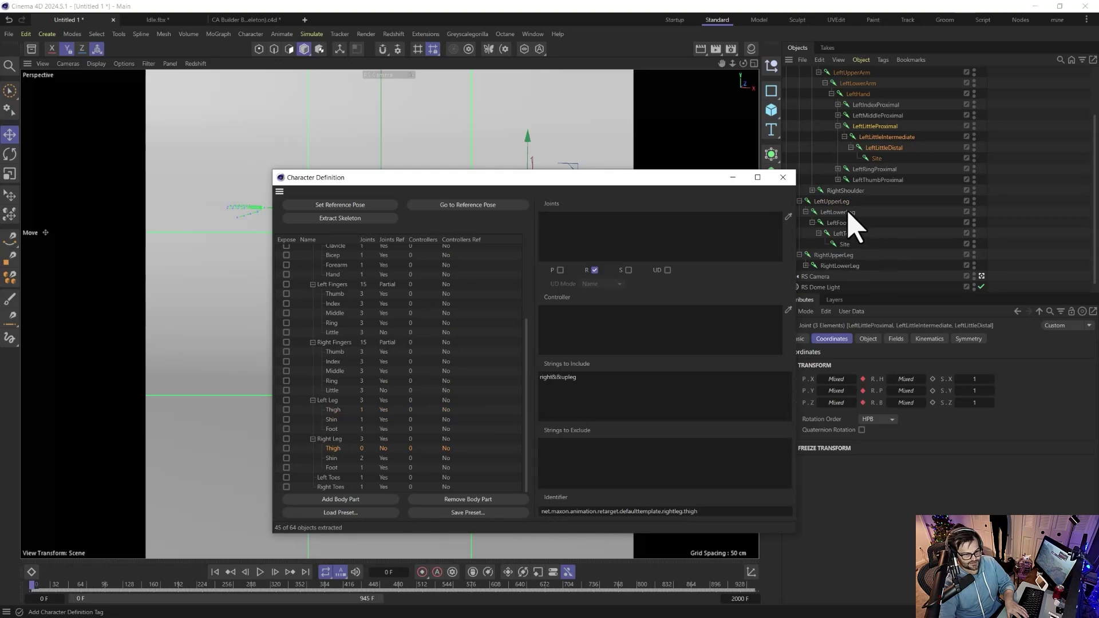
scroll(842, 253, down, 1)
drag(835, 244, 601, 229)
click(332, 458)
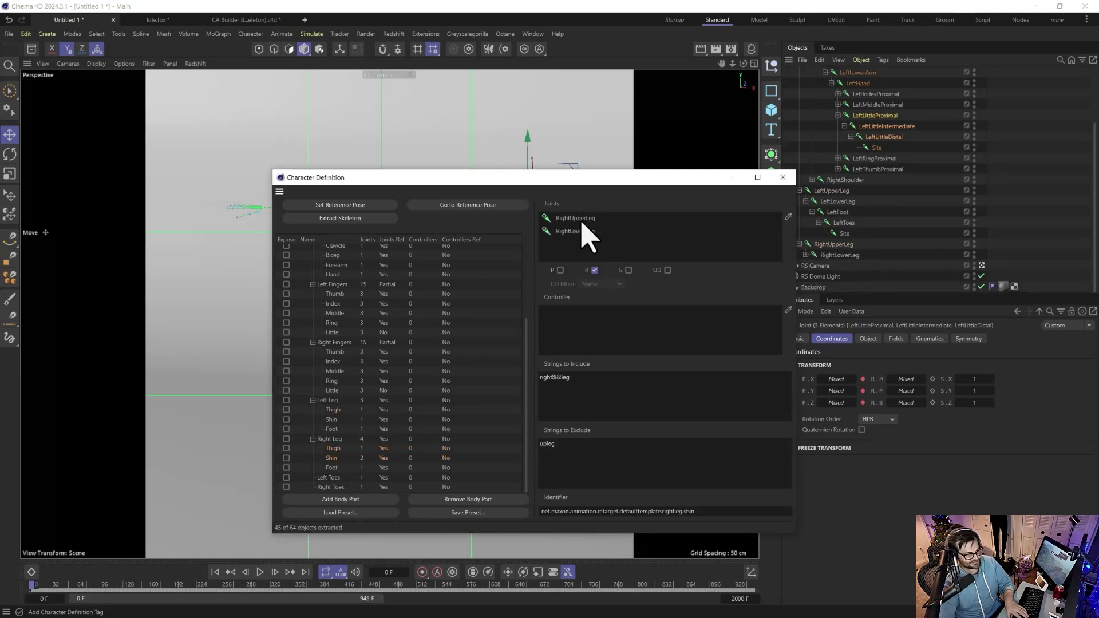
key(Delete)
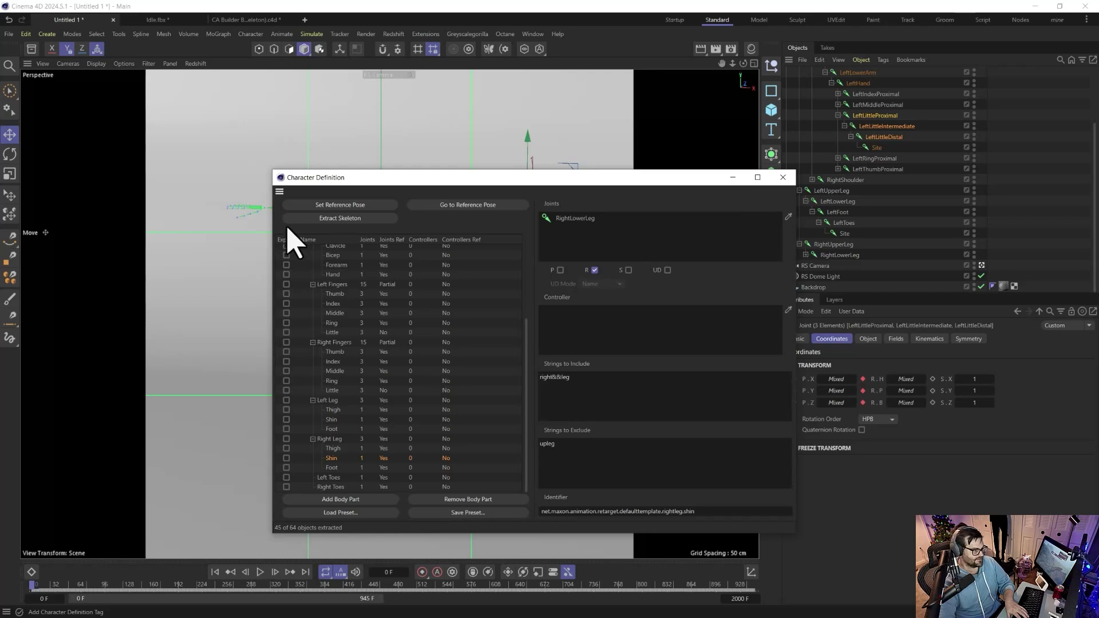
Store the definition as the preset 'dollars' and close the Character Definition manager.
click(474, 515)
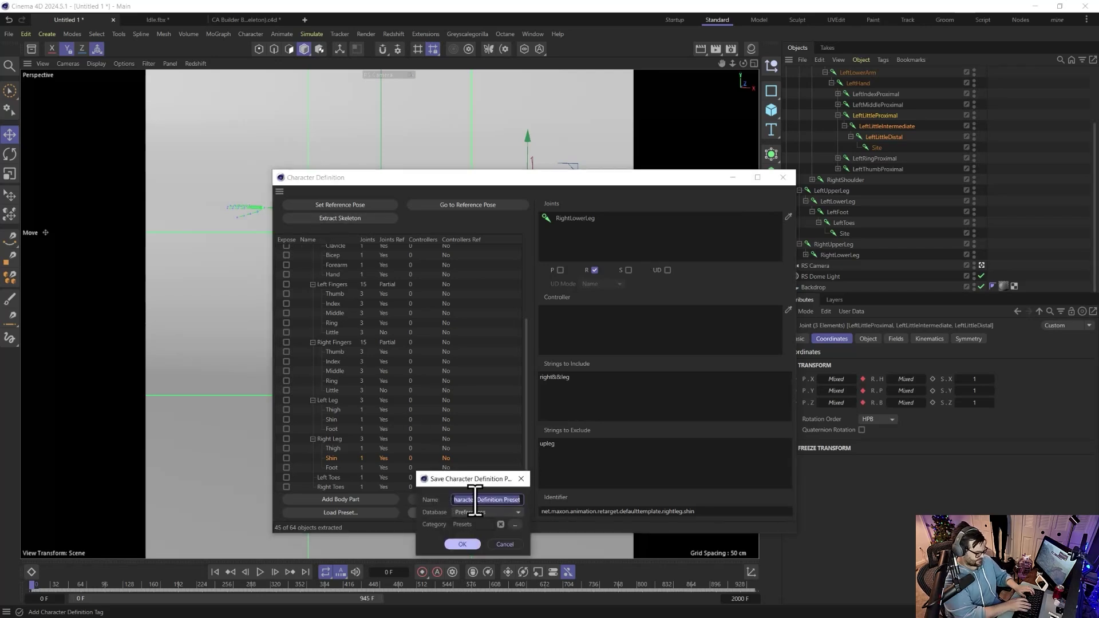
click(463, 544)
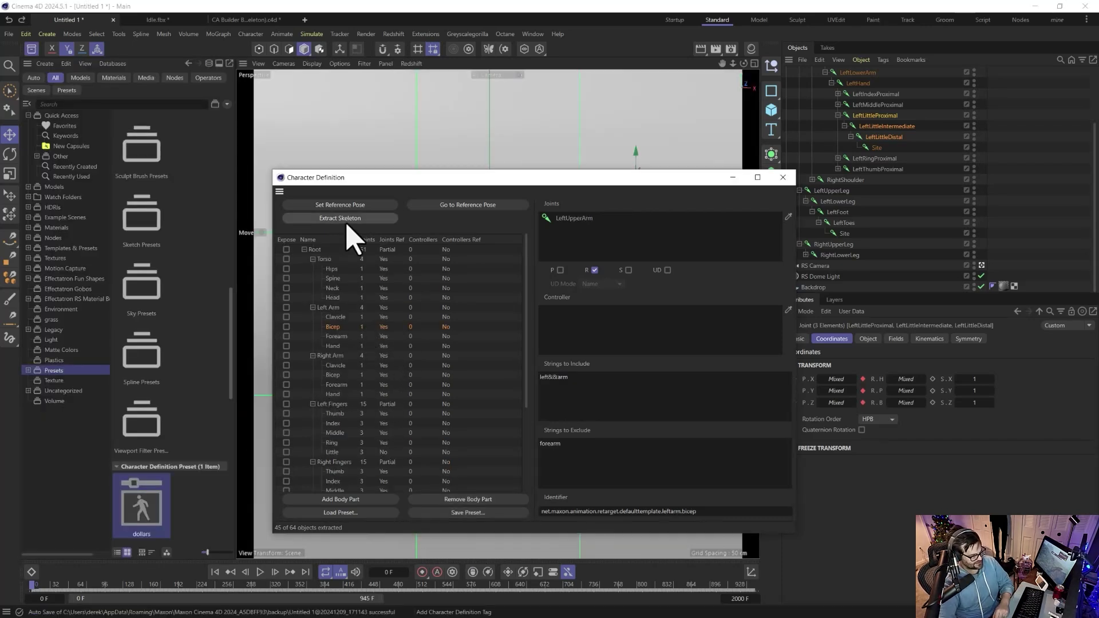
scroll(356, 475, down, 3)
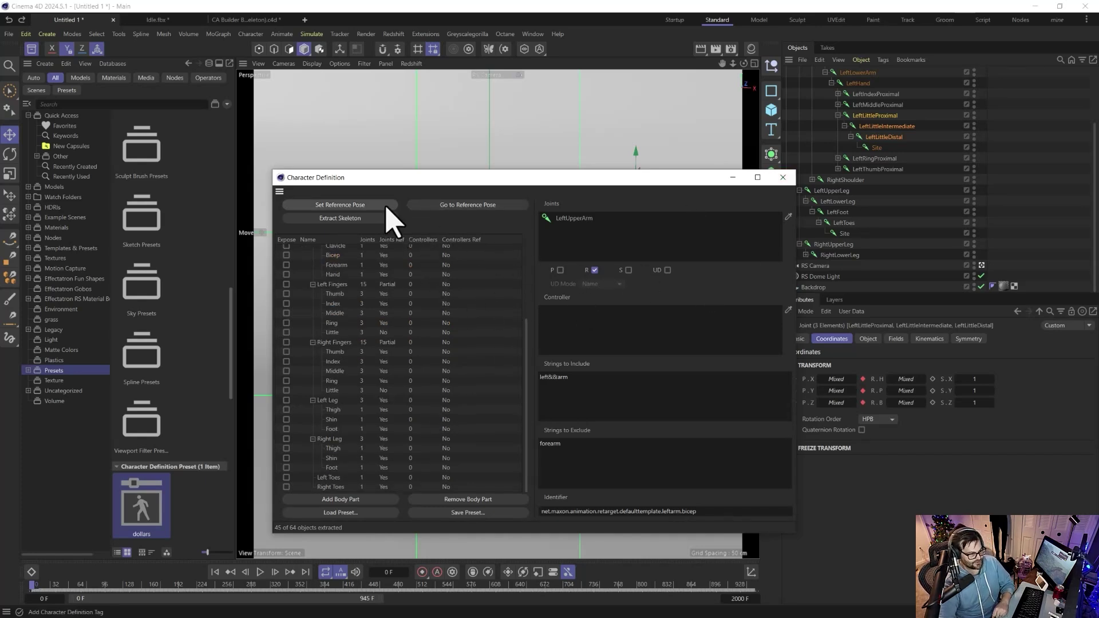
click(783, 177)
scroll(854, 216, up, 2)
scroll(856, 212, down, 3)
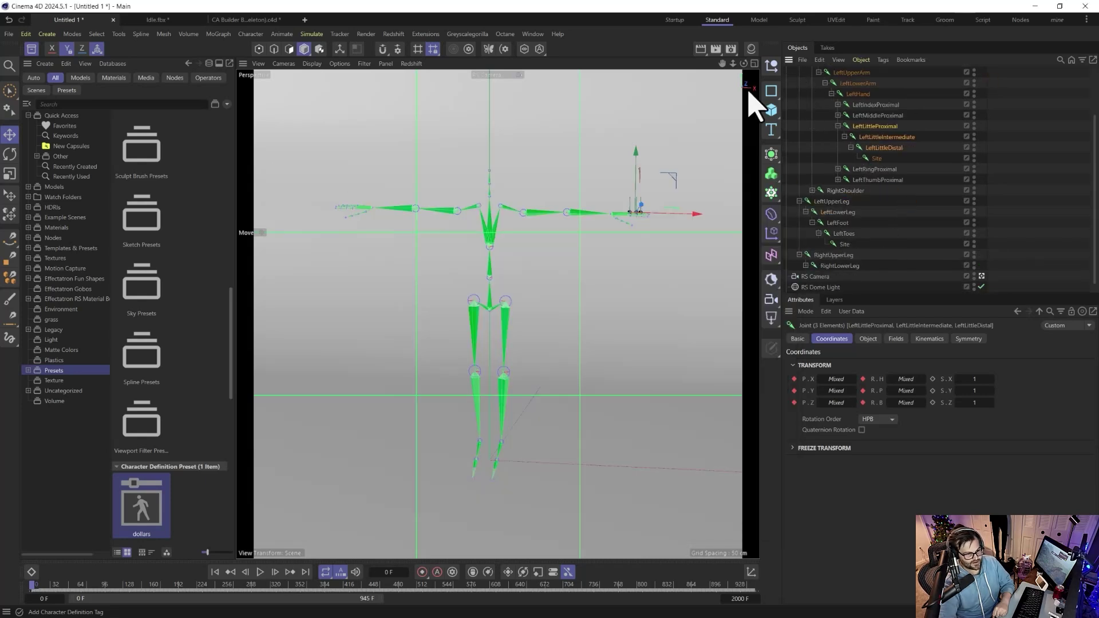
Search the Asset Browser for 'cha' and drag the Male Puppet into the viewport.
click(32, 50)
scroll(312, 273, down, 3)
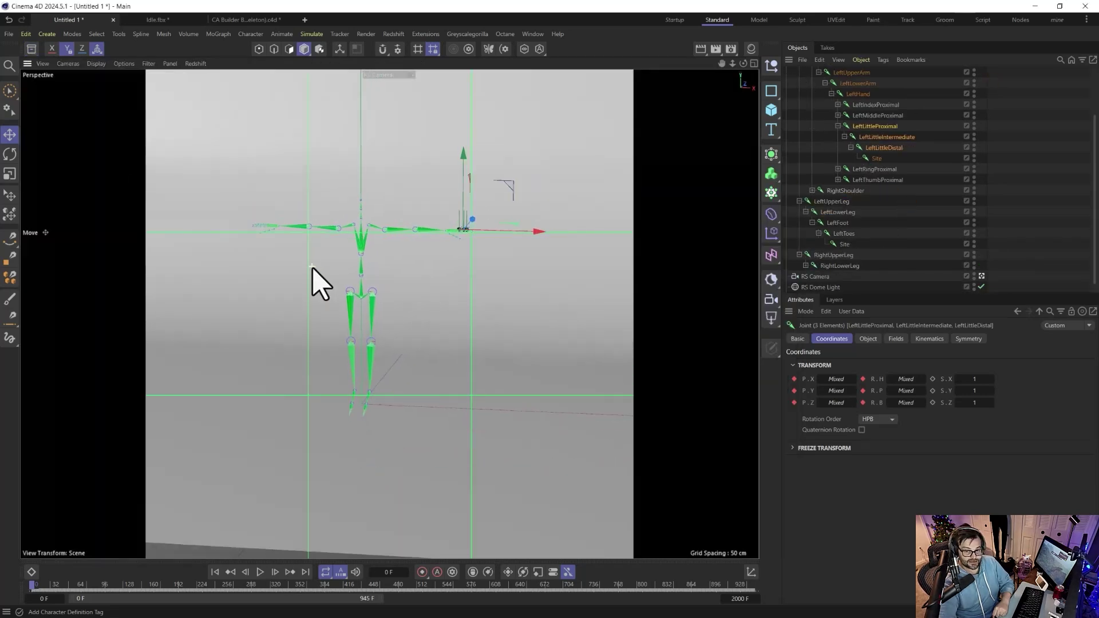
click(32, 49)
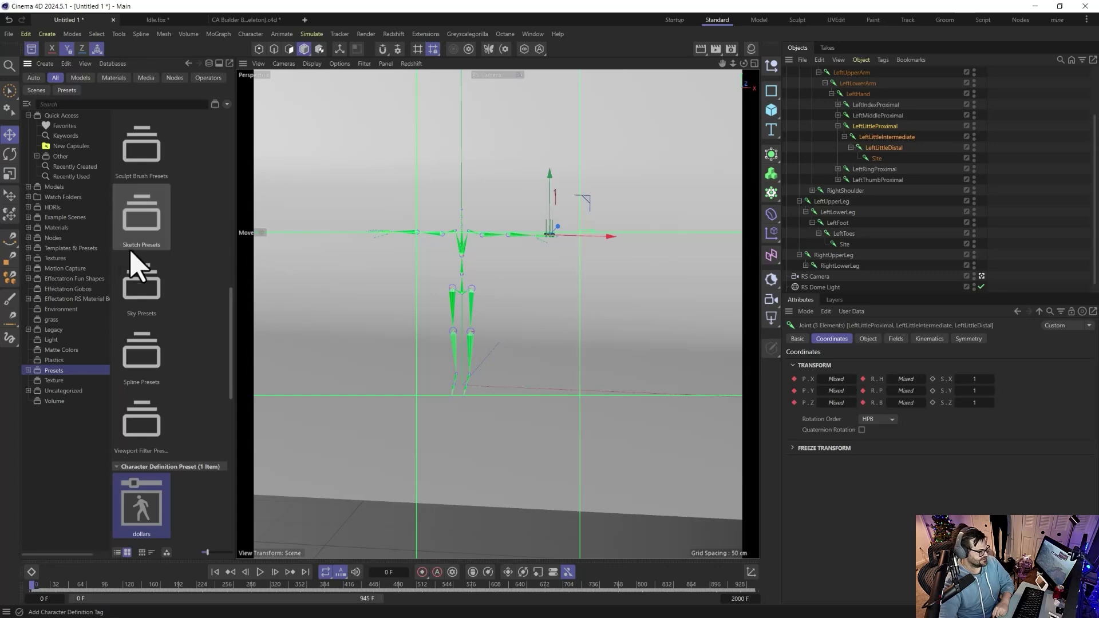
click(100, 105)
text(char)
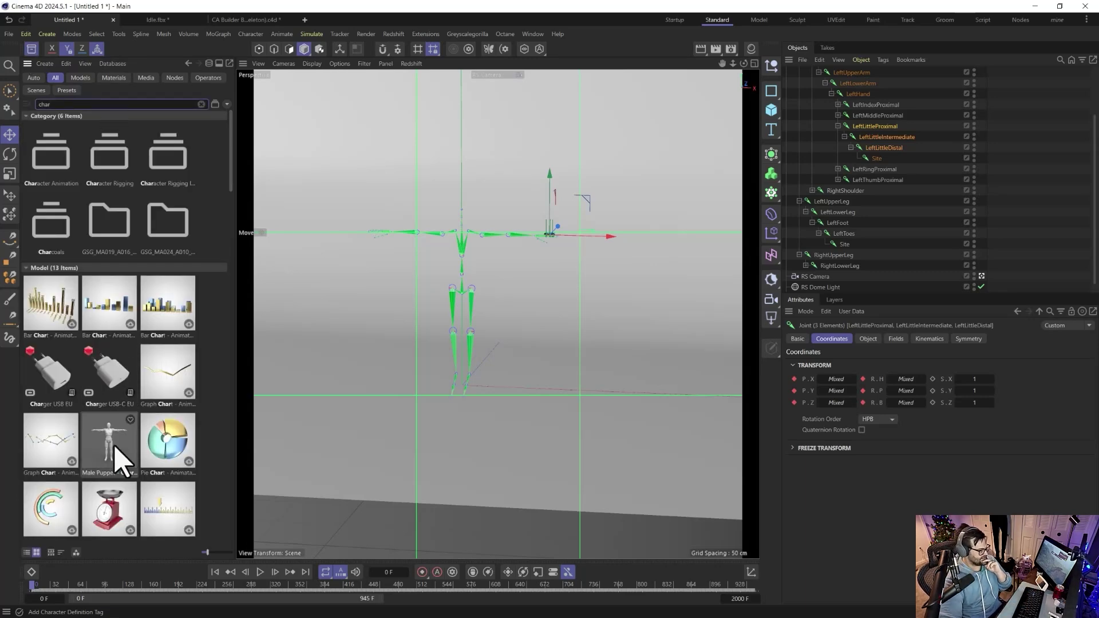
drag(118, 454, 598, 412)
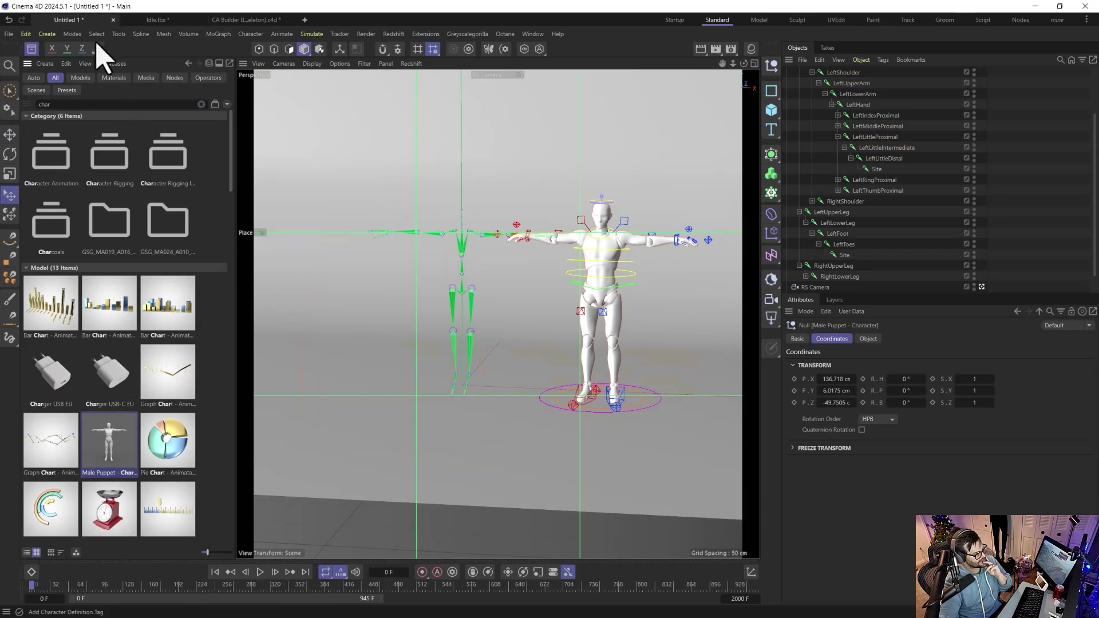
click(31, 50)
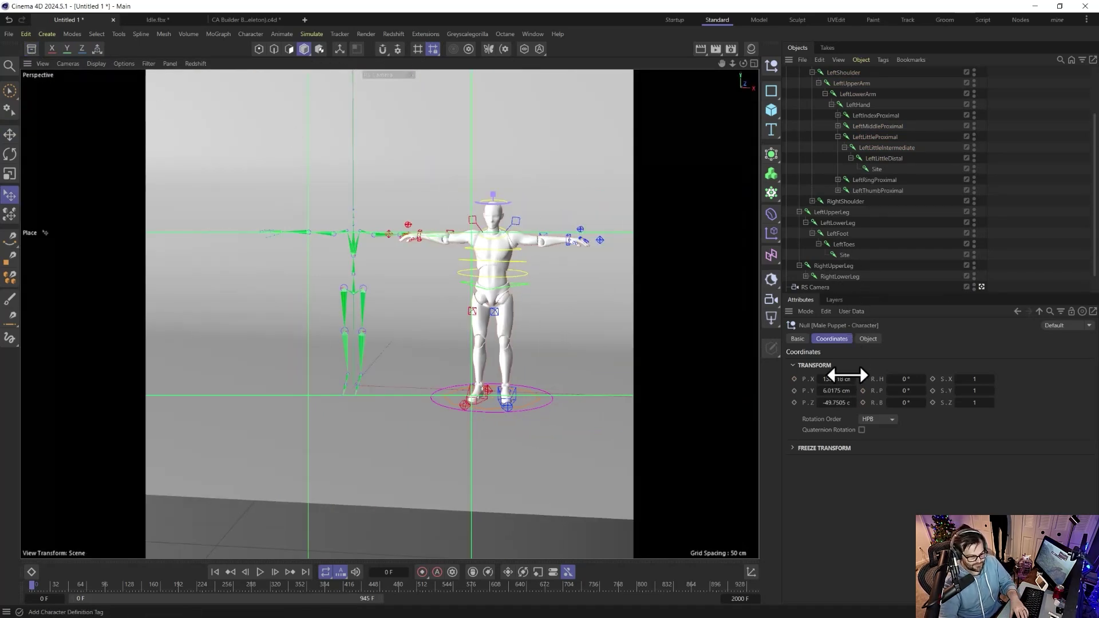
Move the Male Puppet to the world origin by setting X, Y and Z position to 0.
drag(837, 379, 837, 402)
text(0)
key(Return)
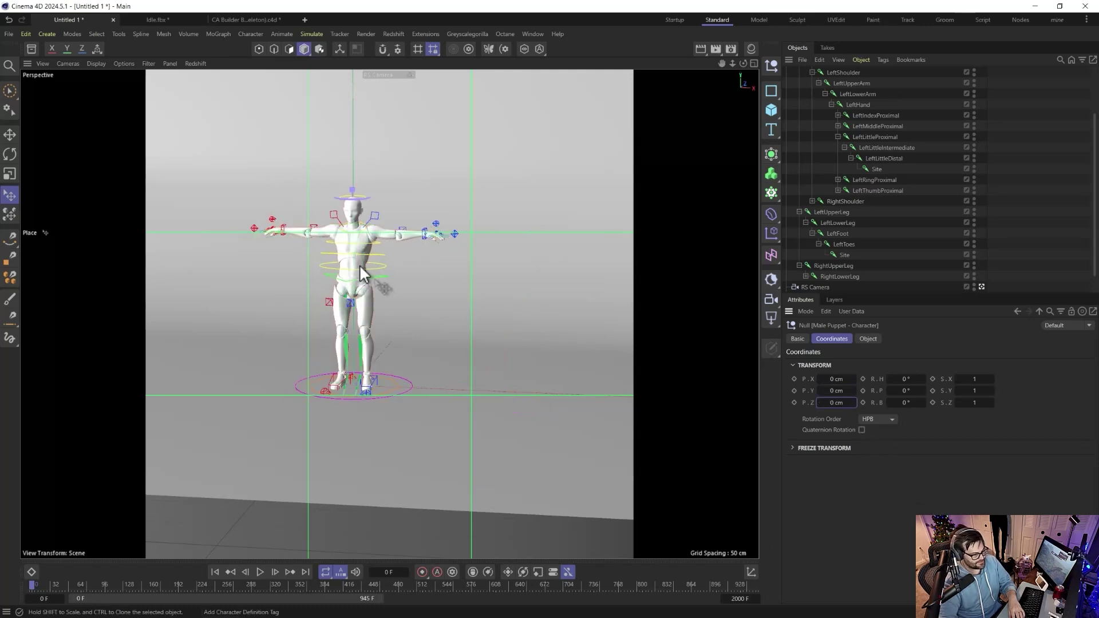
scroll(867, 92, up, 3)
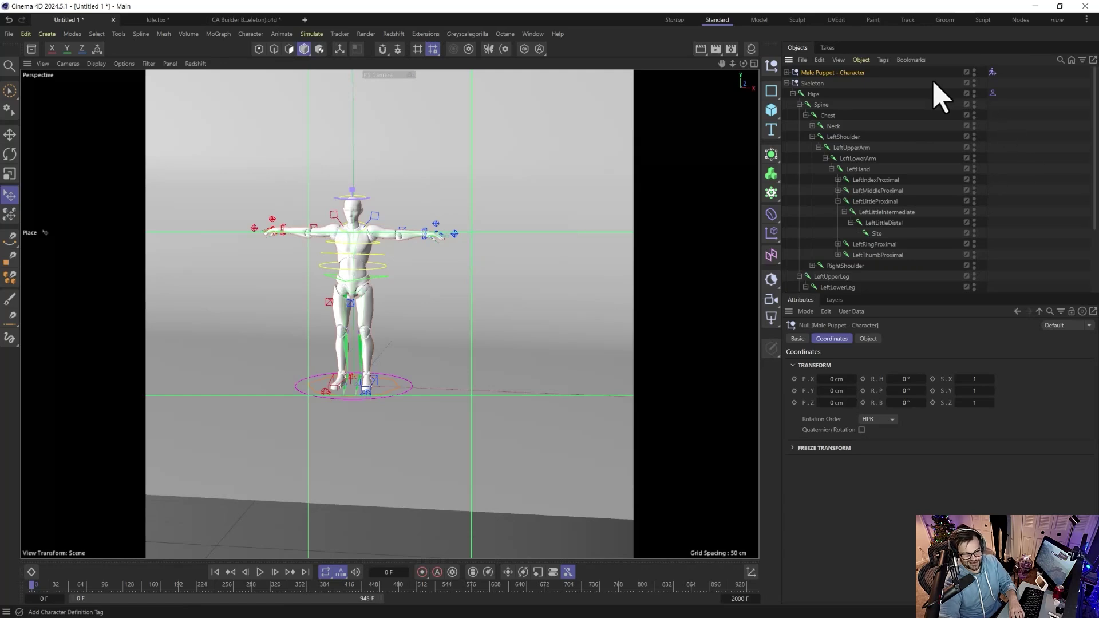
Tick Expose on Object on MocapRig_Target's Character Definition and hide MalePuppet_Mesh in the editor.
click(787, 73)
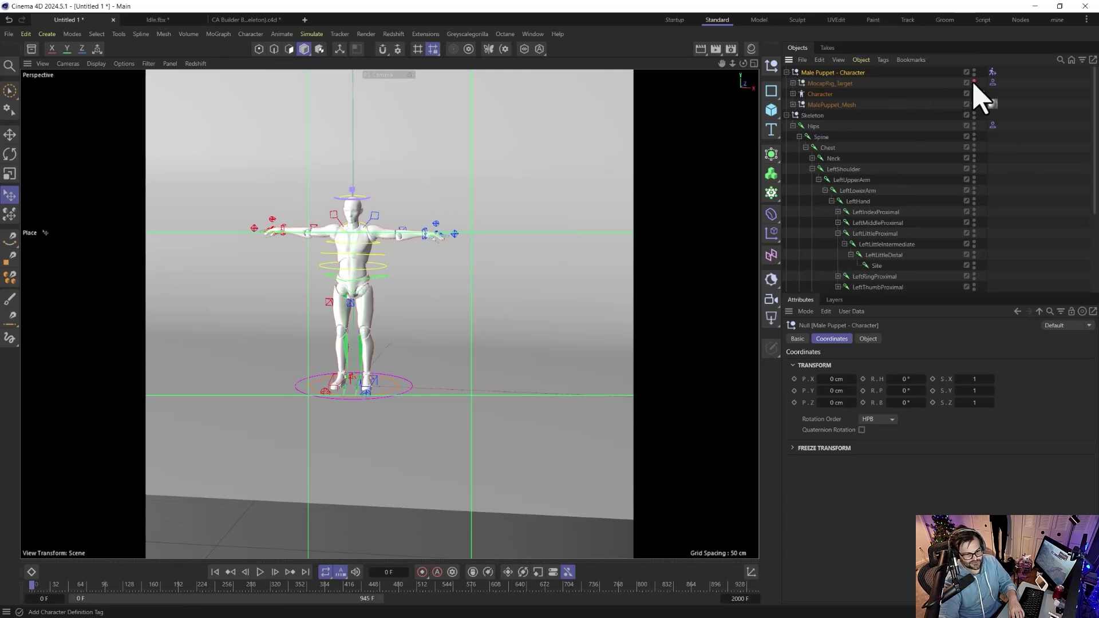
click(992, 83)
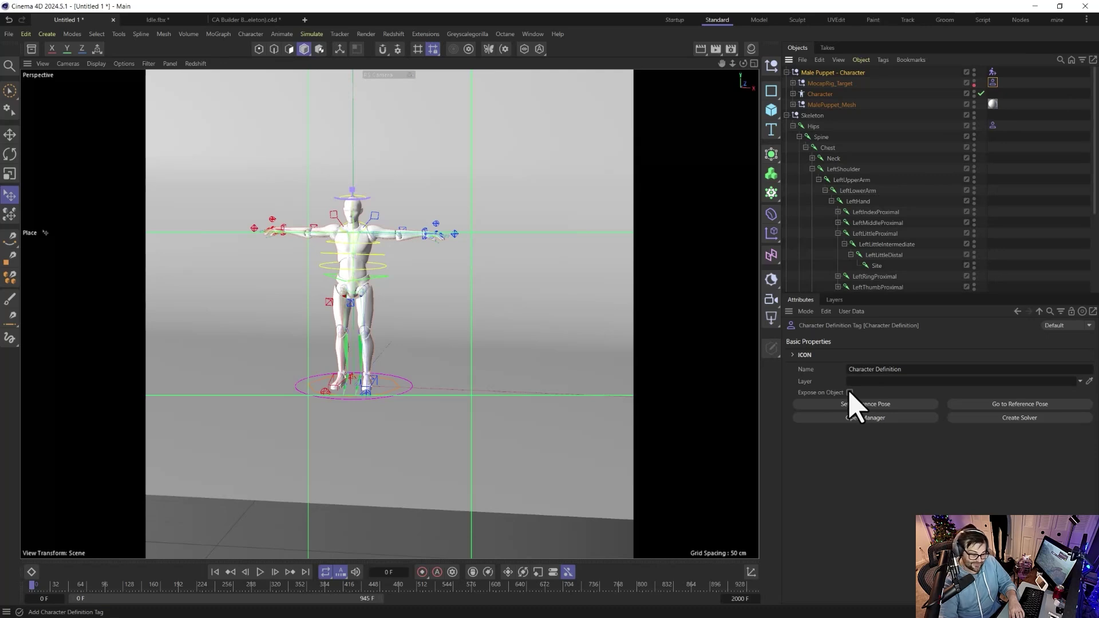
click(849, 392)
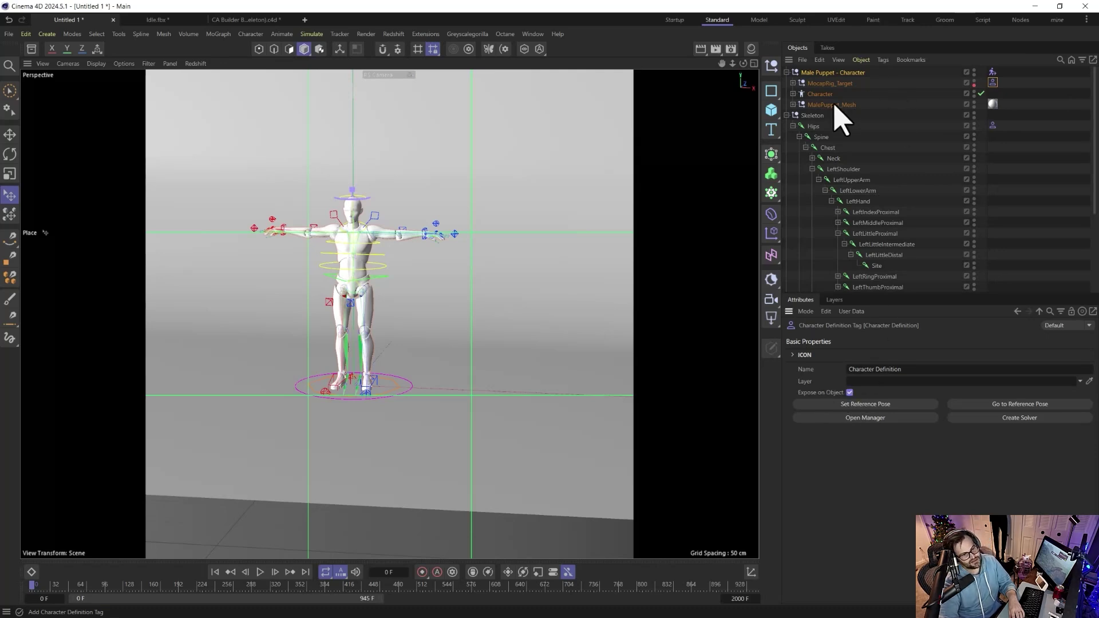
click(973, 103)
click(974, 103)
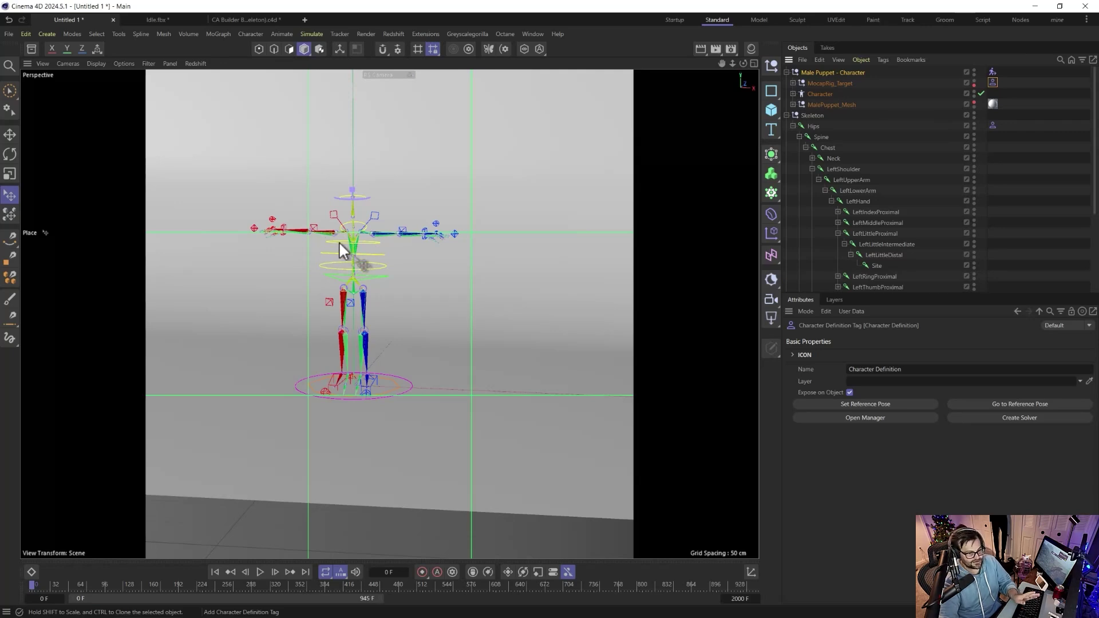
Select the imported Skeleton, switch to the Move tool, and collapse its hierarchy.
click(812, 115)
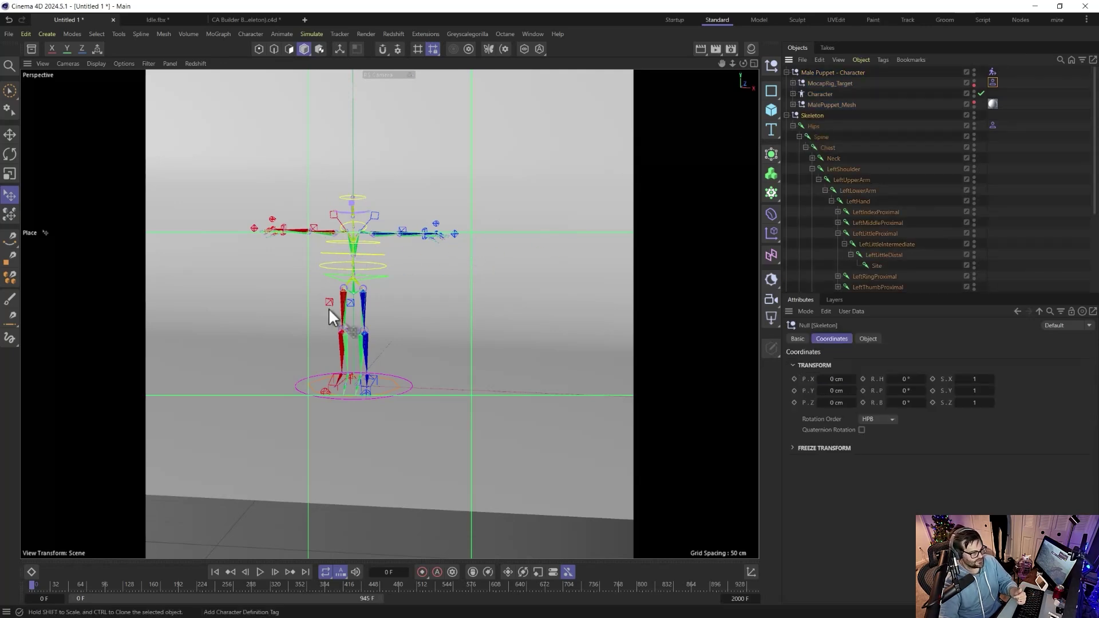
scroll(329, 308, up, 2)
key(e)
scroll(355, 277, up, 2)
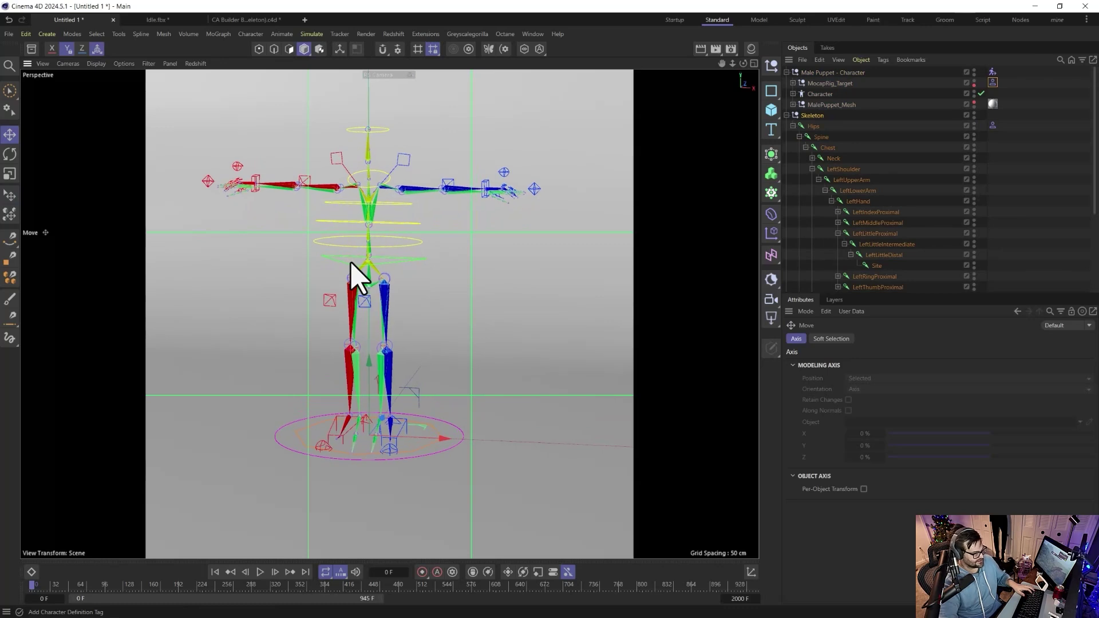
scroll(355, 276, up, 3)
scroll(319, 159, down, 3)
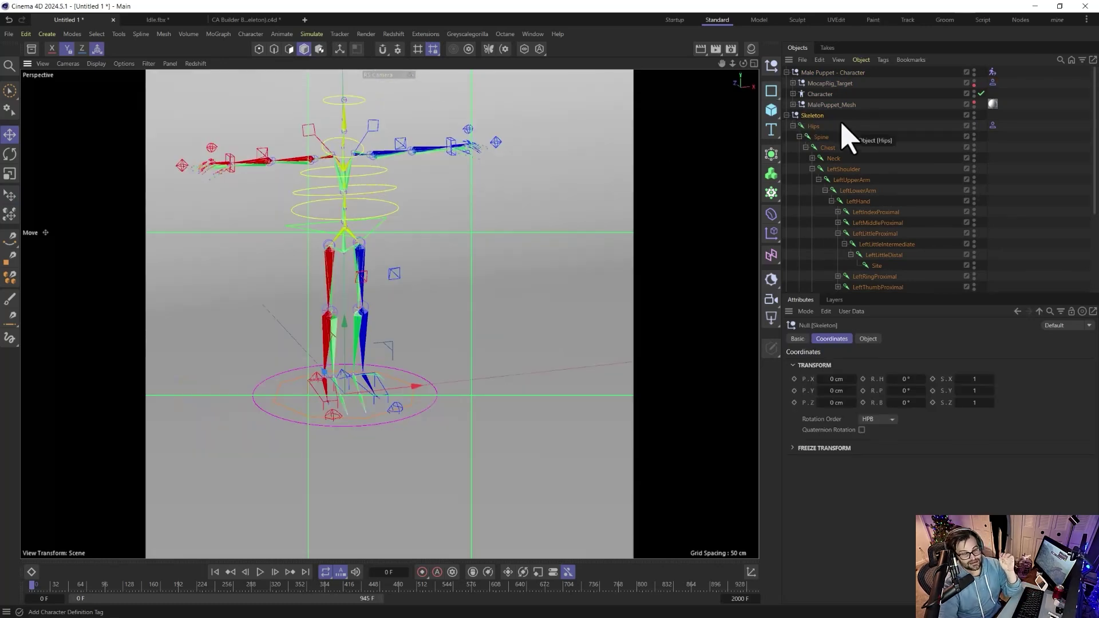
click(787, 115)
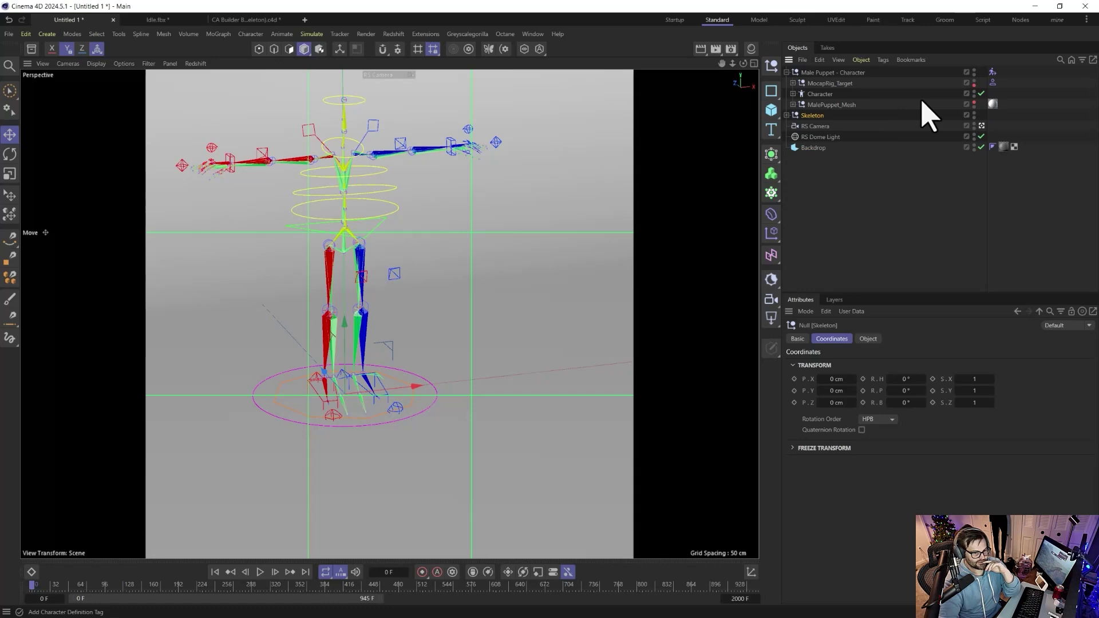
Hide MocapRig_Target in the editor and turn MalePuppet_Mesh visibility back on.
click(974, 82)
click(975, 103)
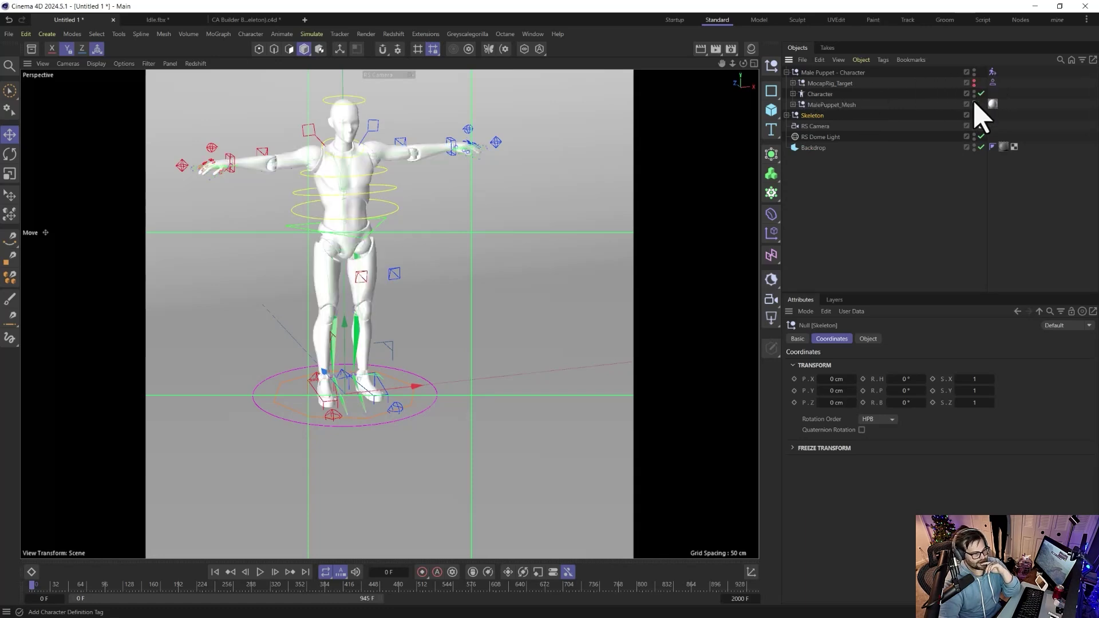
click(976, 103)
Make the Skeleton's Character Definition the Male Puppet solver's source character and play the mocap.
click(975, 105)
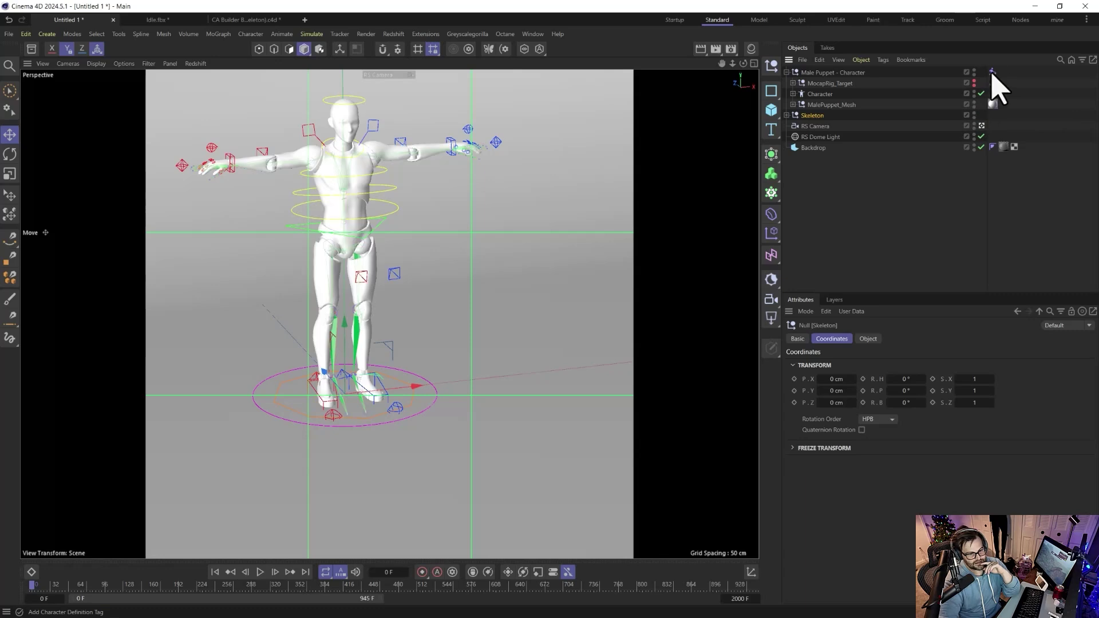
click(992, 72)
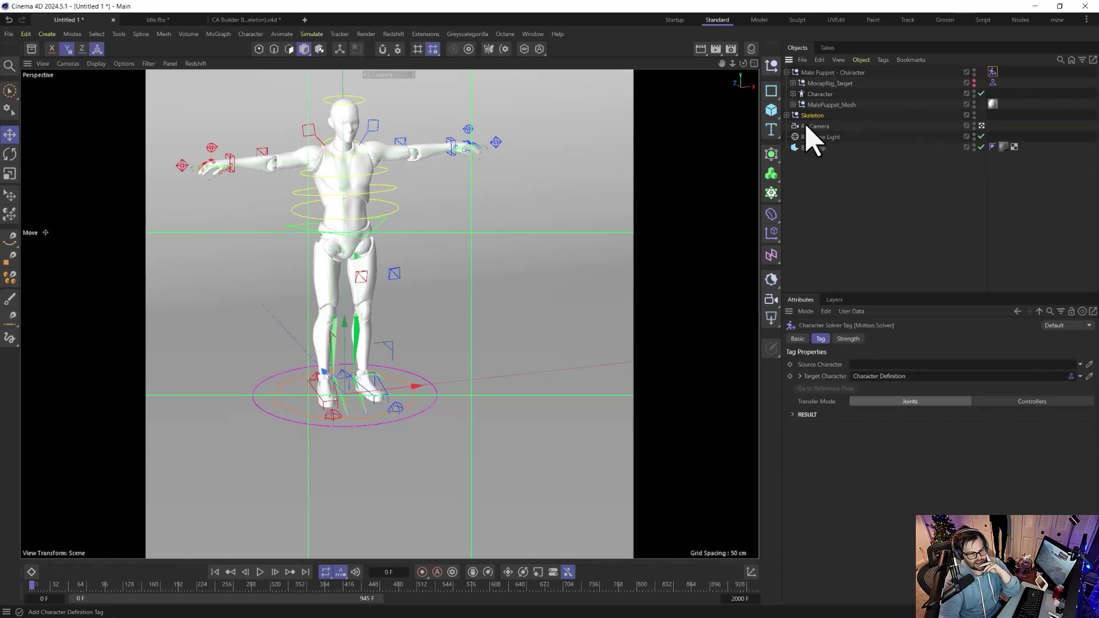
ctrl+click(787, 115)
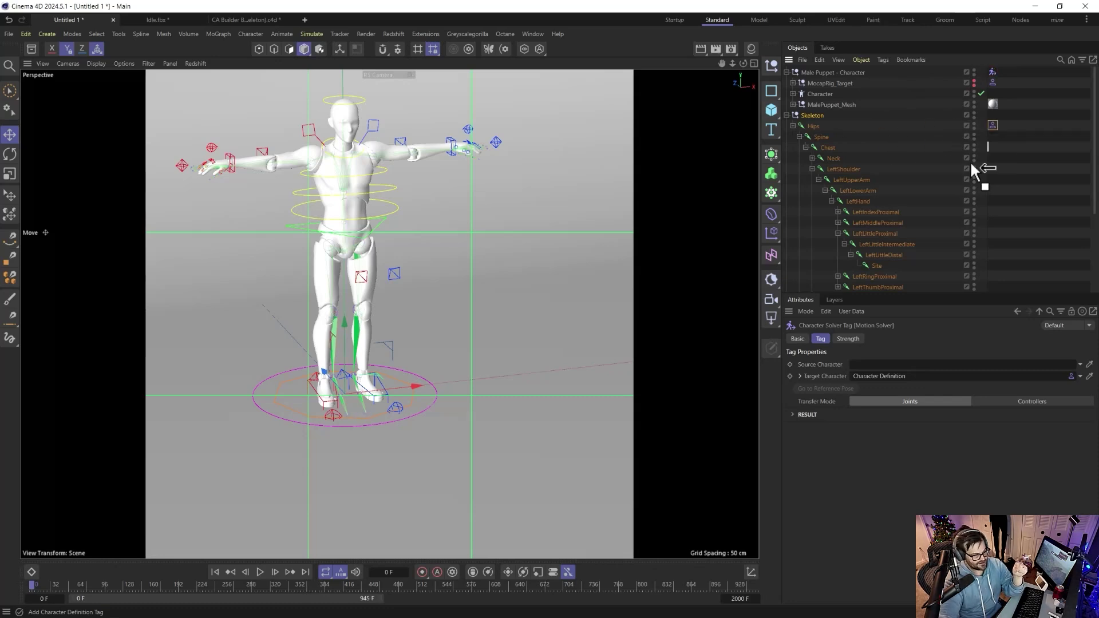
drag(879, 345, 877, 367)
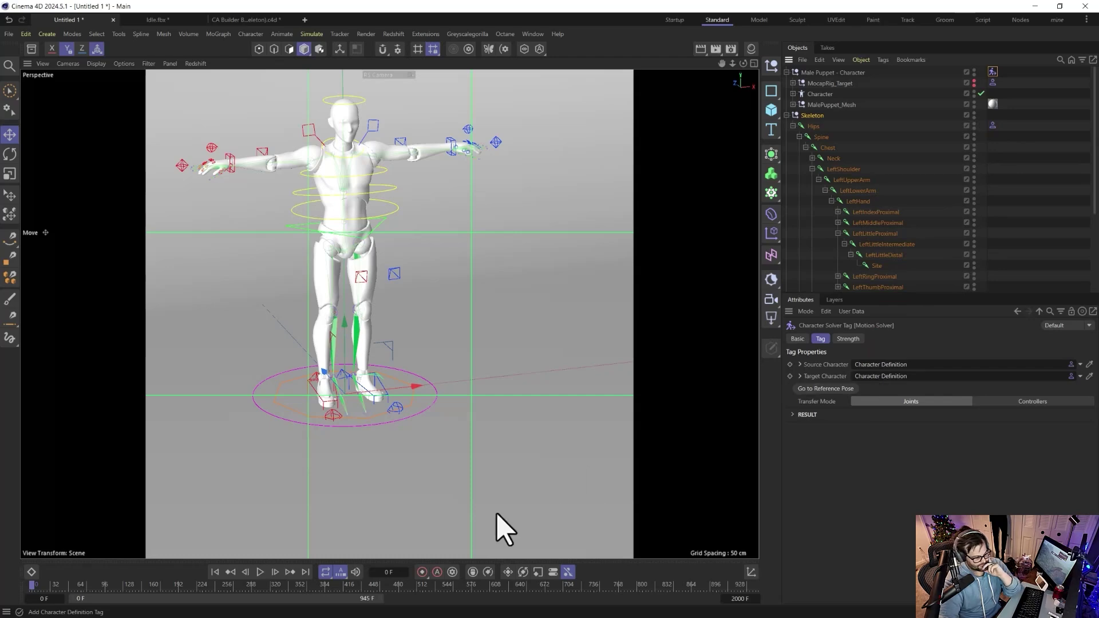
click(259, 572)
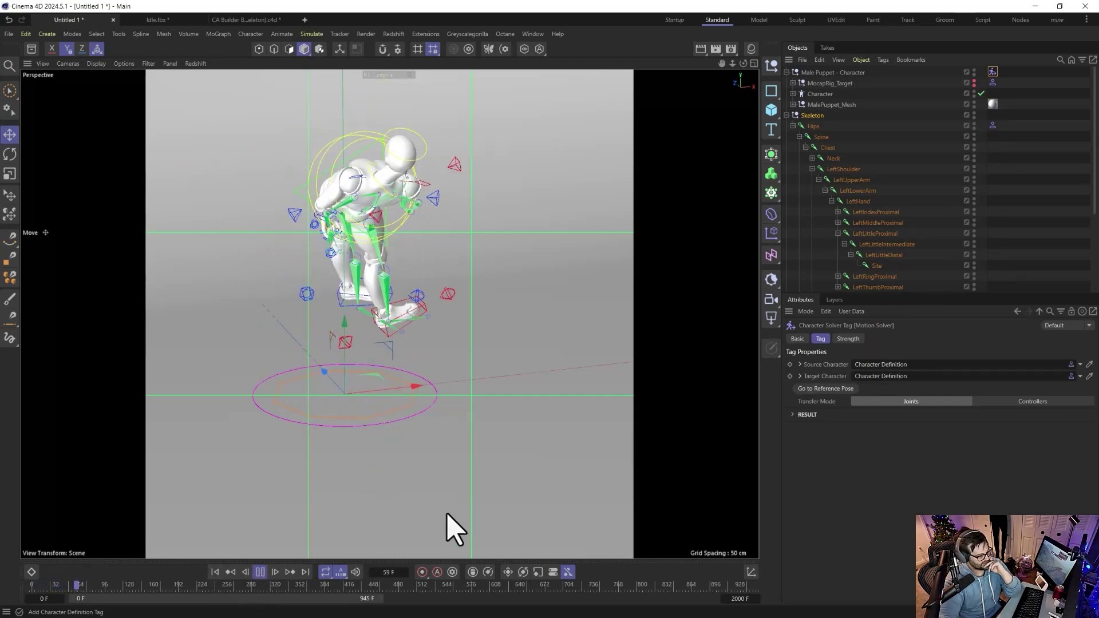
Scrub through the mocap clip and set the preview range to frames 185–1681.
drag(298, 594, 434, 591)
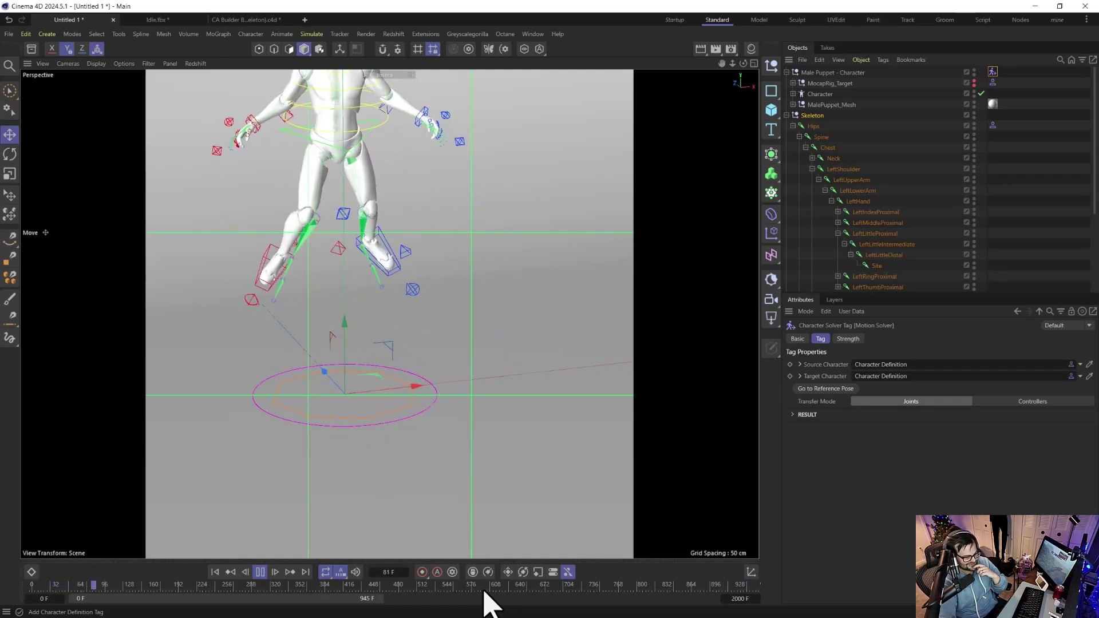
click(484, 589)
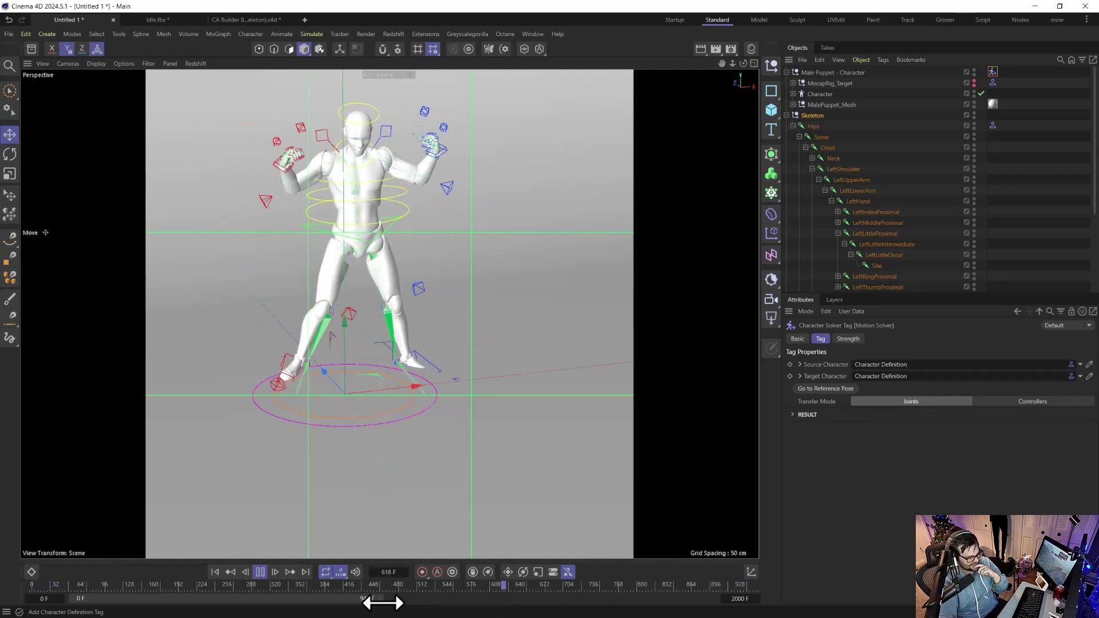
drag(382, 603, 614, 598)
drag(67, 600, 127, 599)
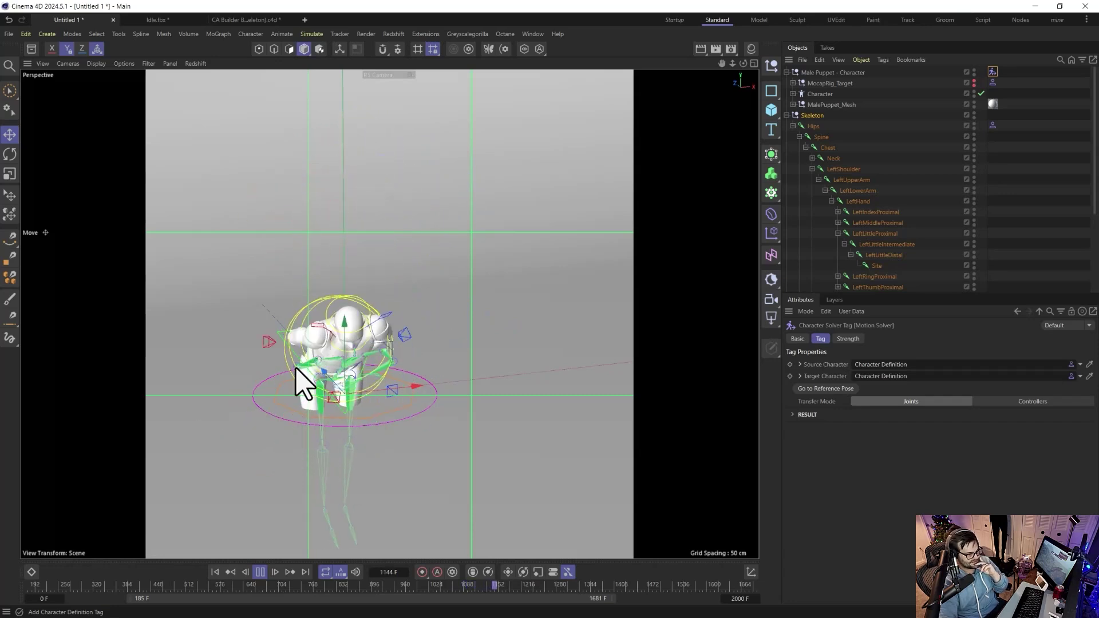
click(260, 572)
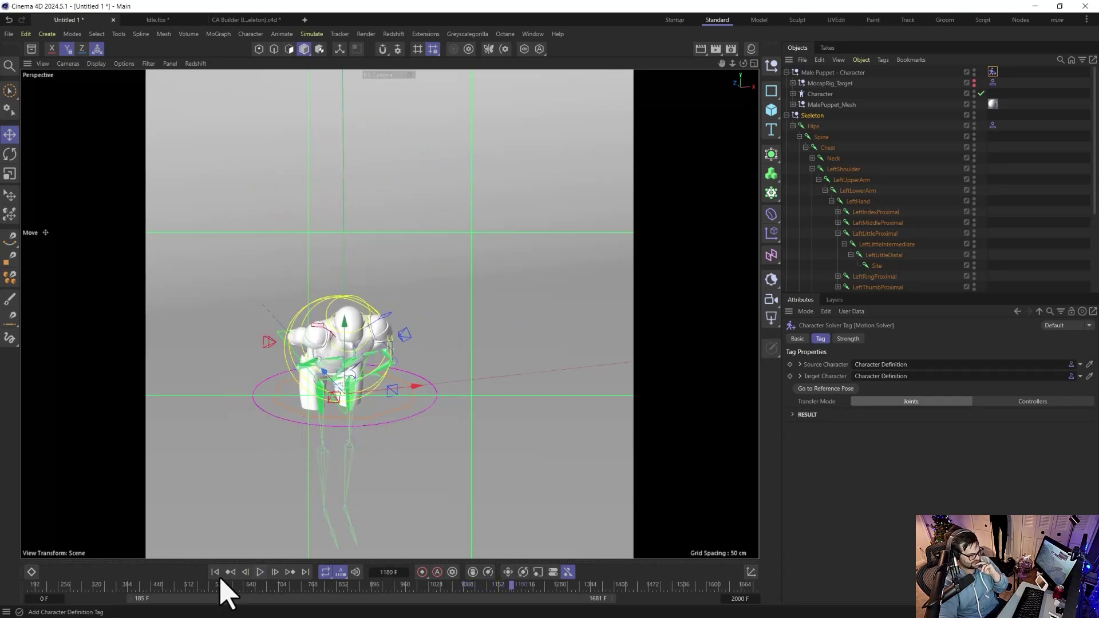
click(165, 590)
drag(185, 593, 271, 572)
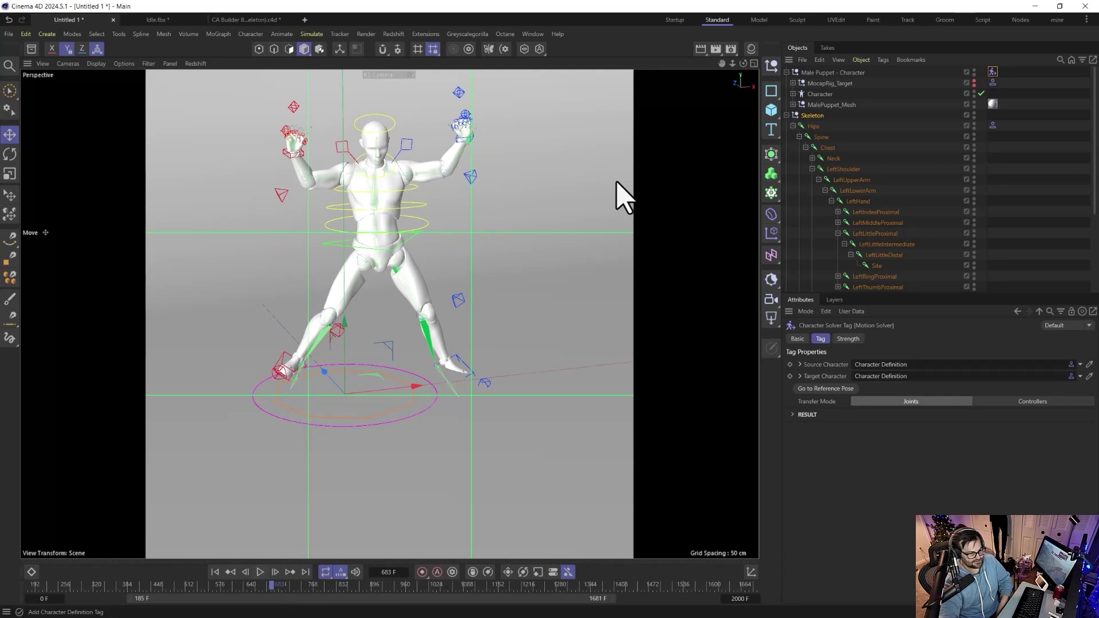
Delete the Male Puppet character and return to frame 0 in T-pose.
click(825, 73)
key(Delete)
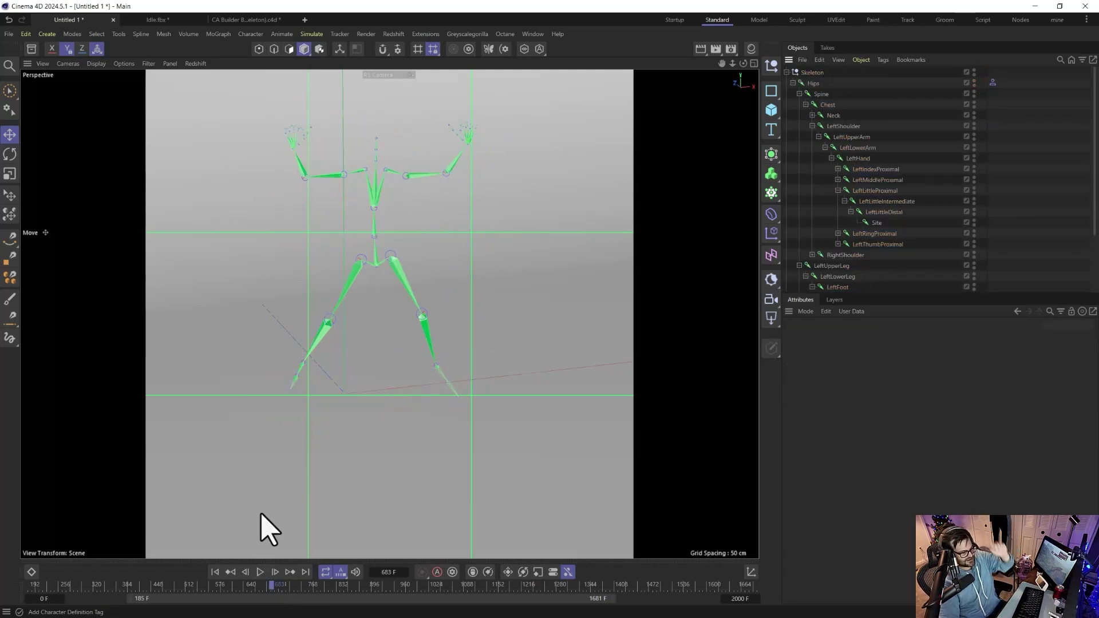
drag(131, 599, 72, 598)
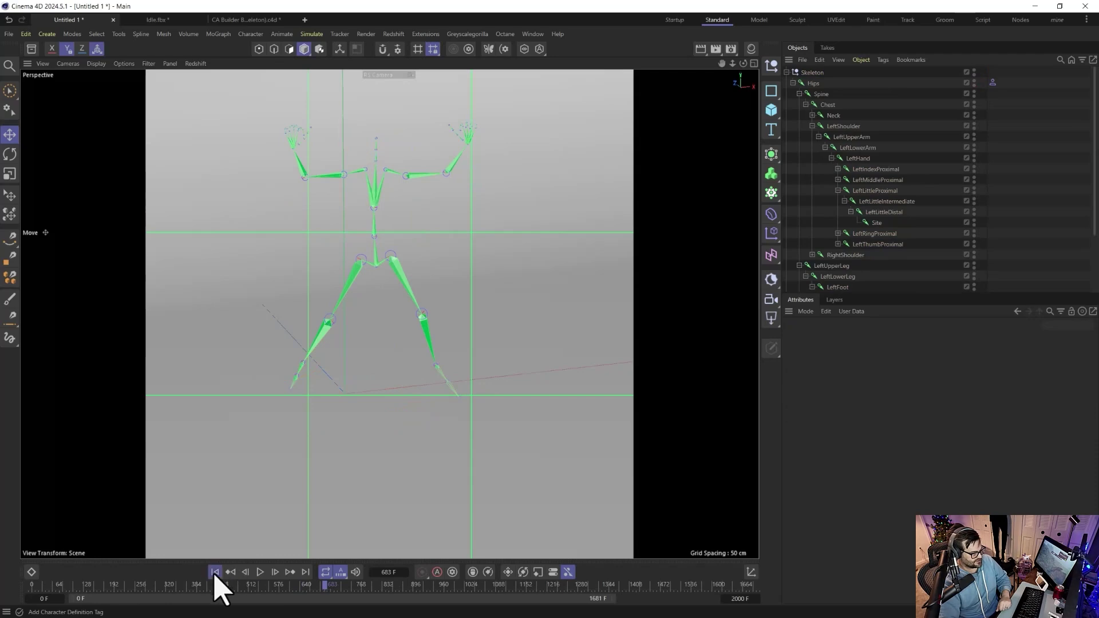
click(214, 572)
Drag the Ch44 FBX character from the Bits and Bytes folder into the scene.
key(super)
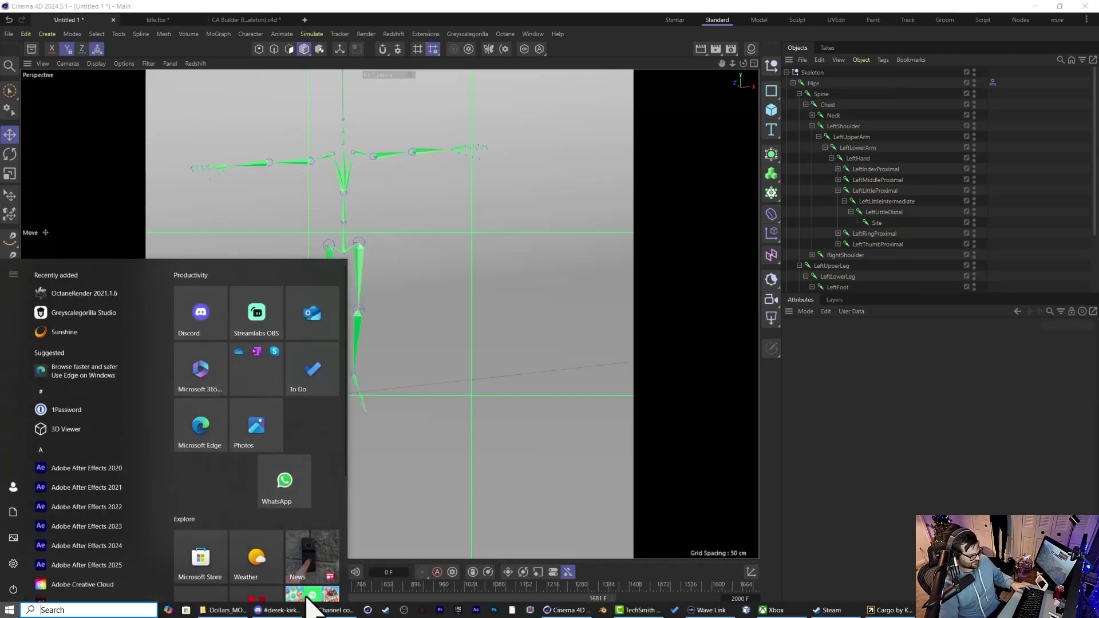
click(223, 610)
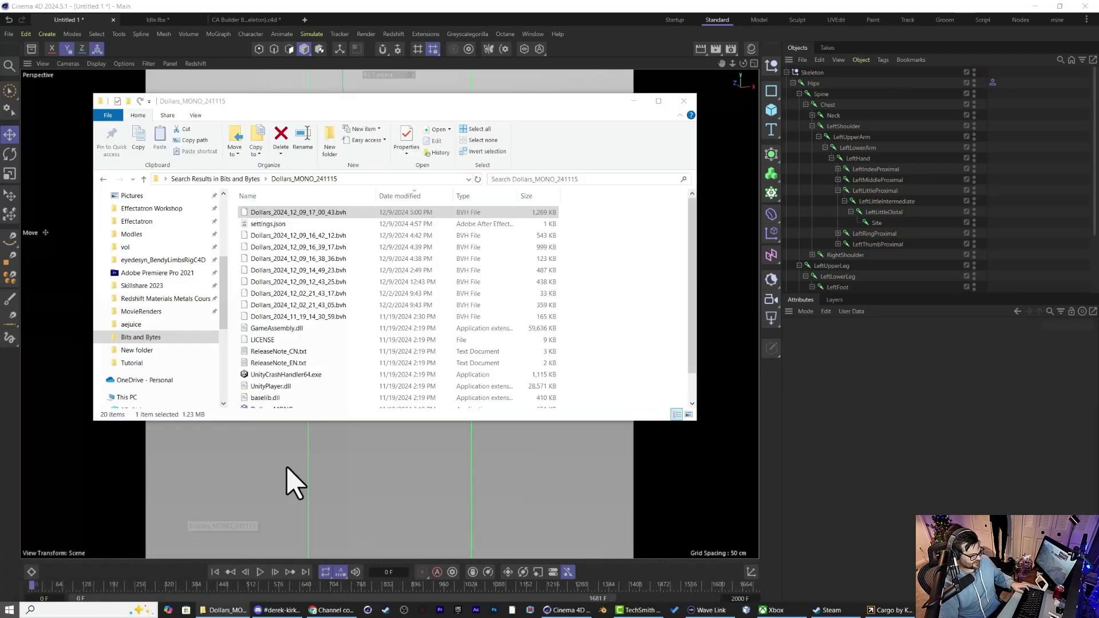
click(141, 338)
drag(277, 269, 567, 326)
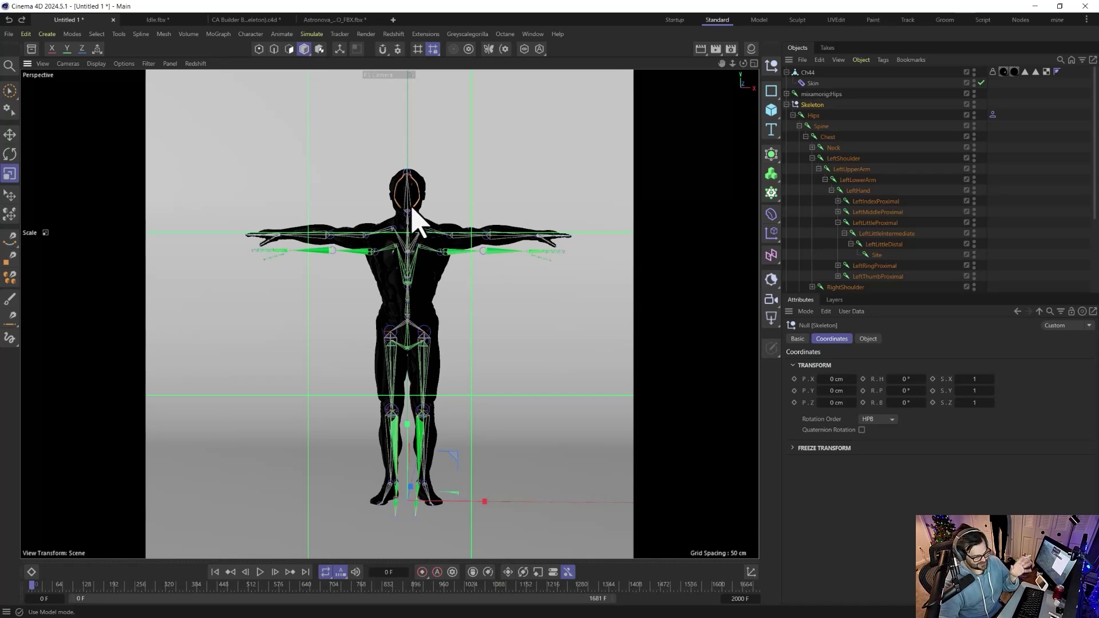
Scale the Skeleton uniformly to 1.0638 so its bones line up with the Ch44 model.
alt+drag(378, 372, 408, 235)
alt+middle_drag(408, 236, 400, 260)
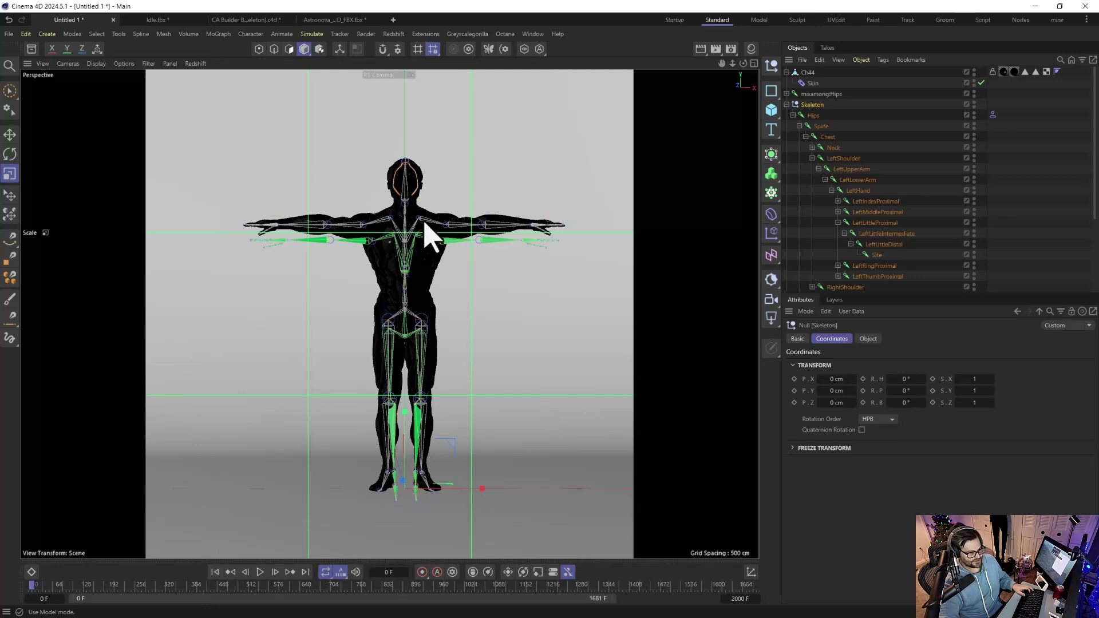
click(305, 50)
click(337, 86)
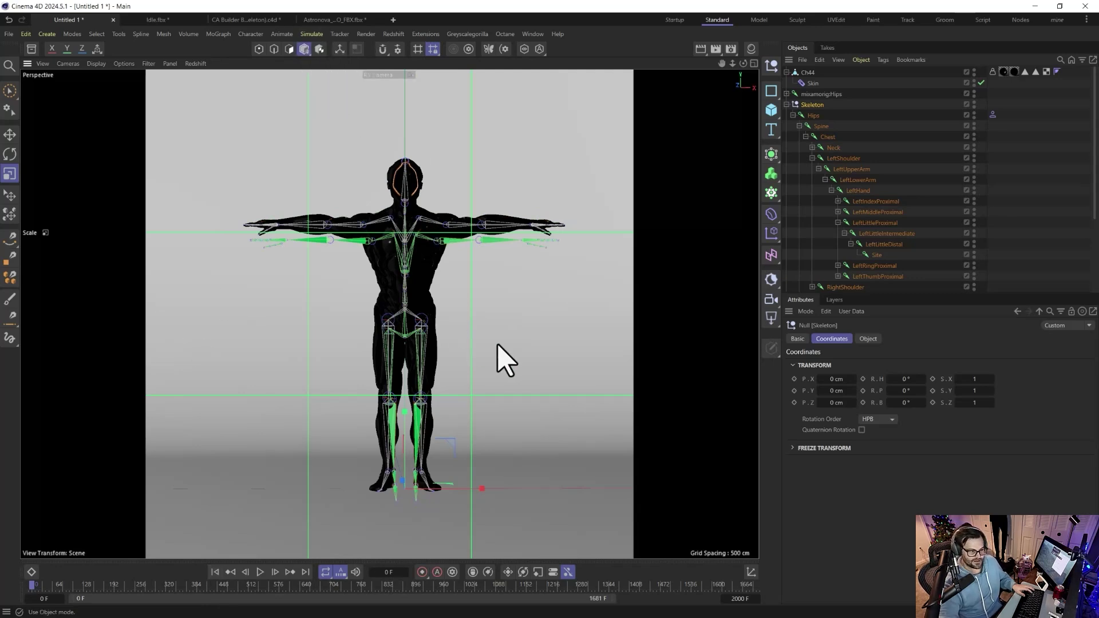
drag(503, 356, 518, 332)
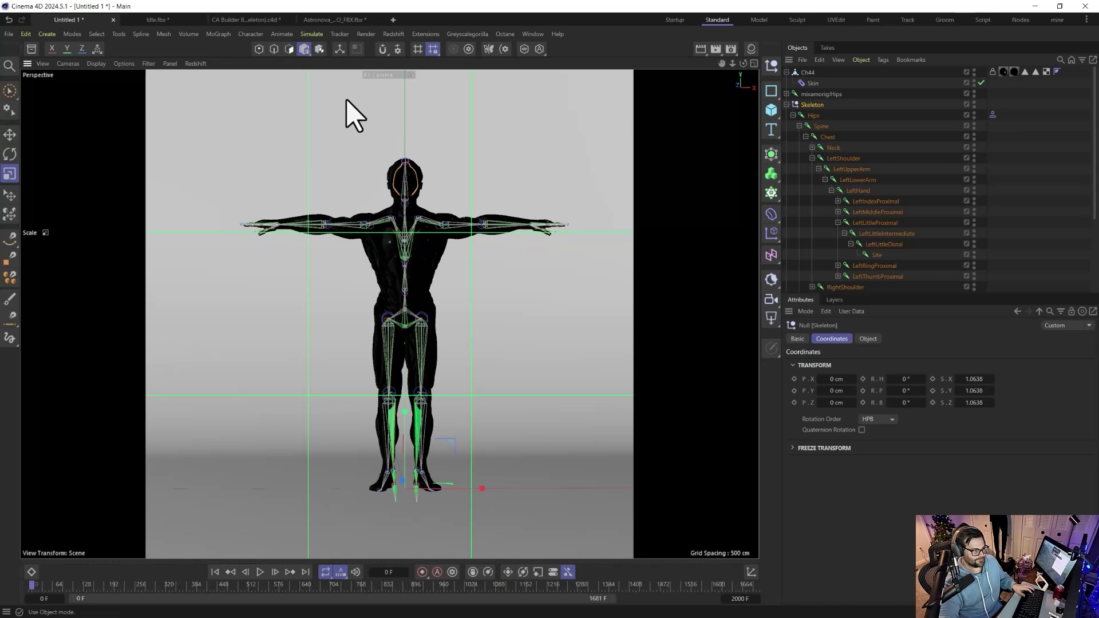
click(304, 50)
click(329, 68)
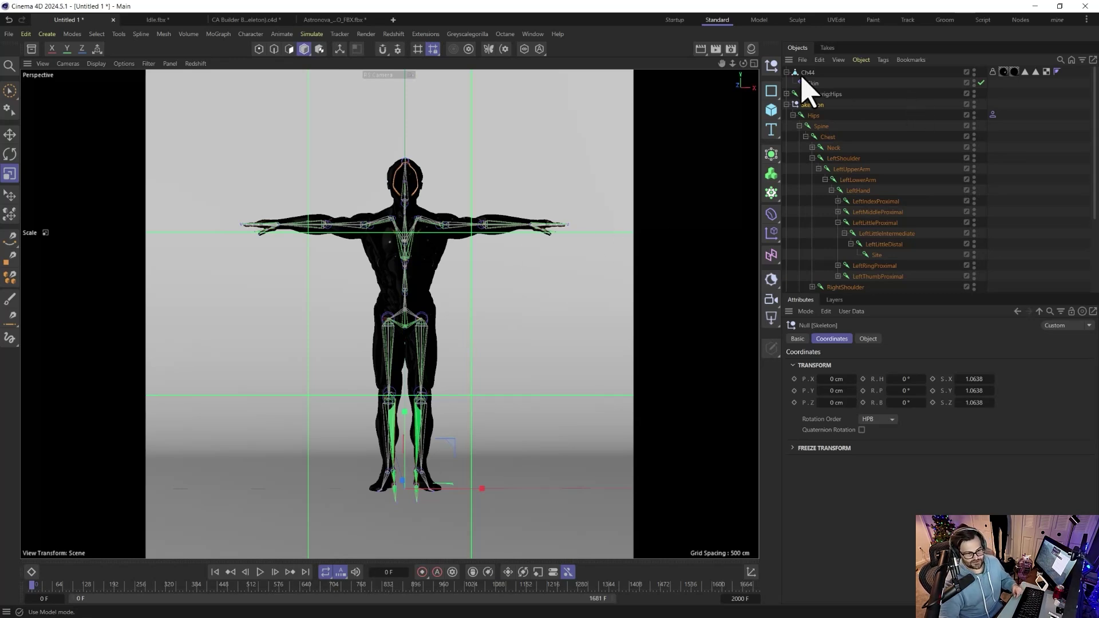
Add a Character Definition to mixamorig:Hips, extract all 66 joints, and create a Character Solver.
click(805, 95)
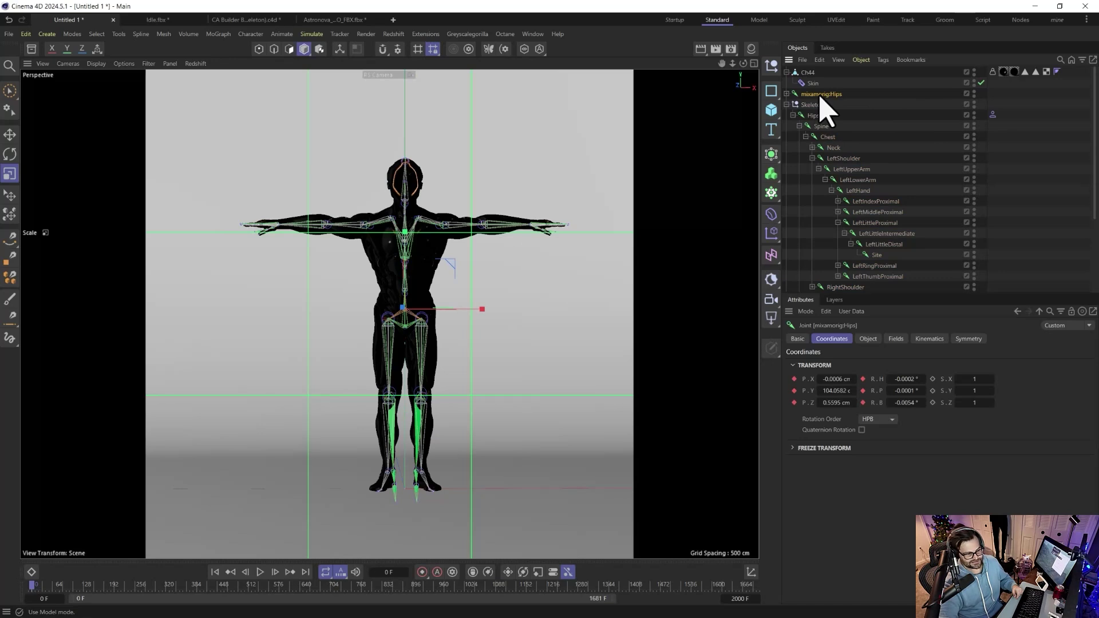
right_click(825, 105)
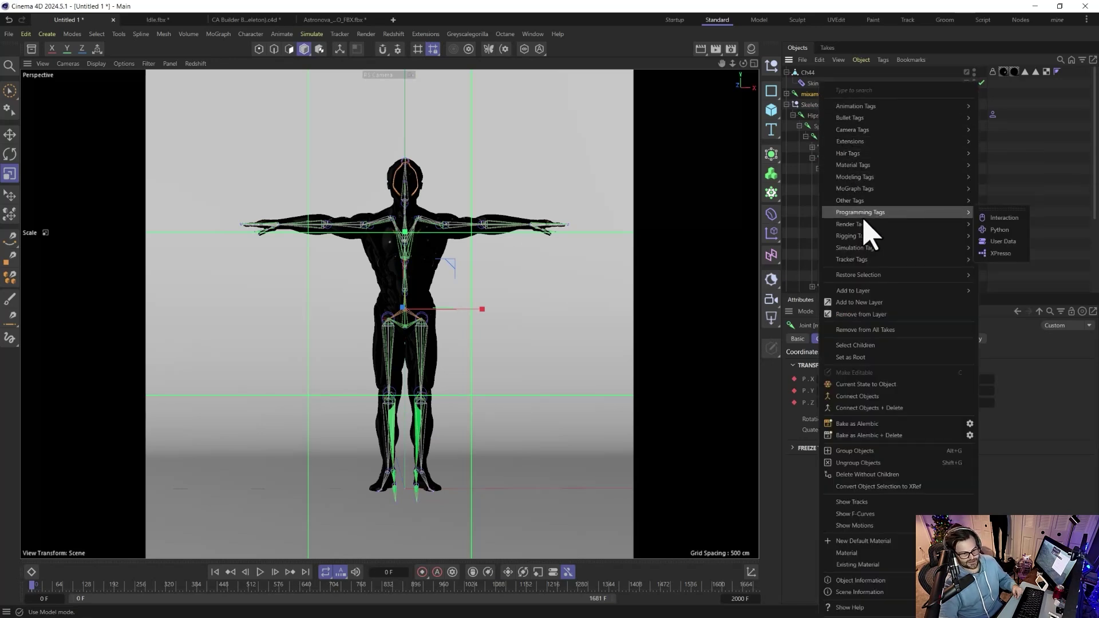
mouse_move(863, 236)
click(1022, 266)
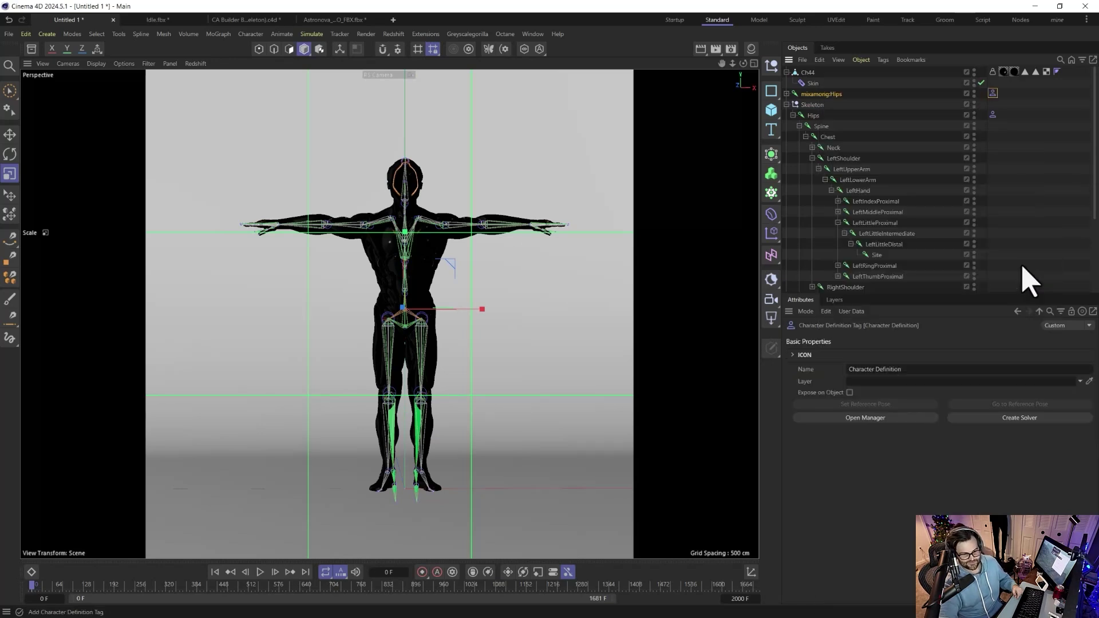
click(872, 420)
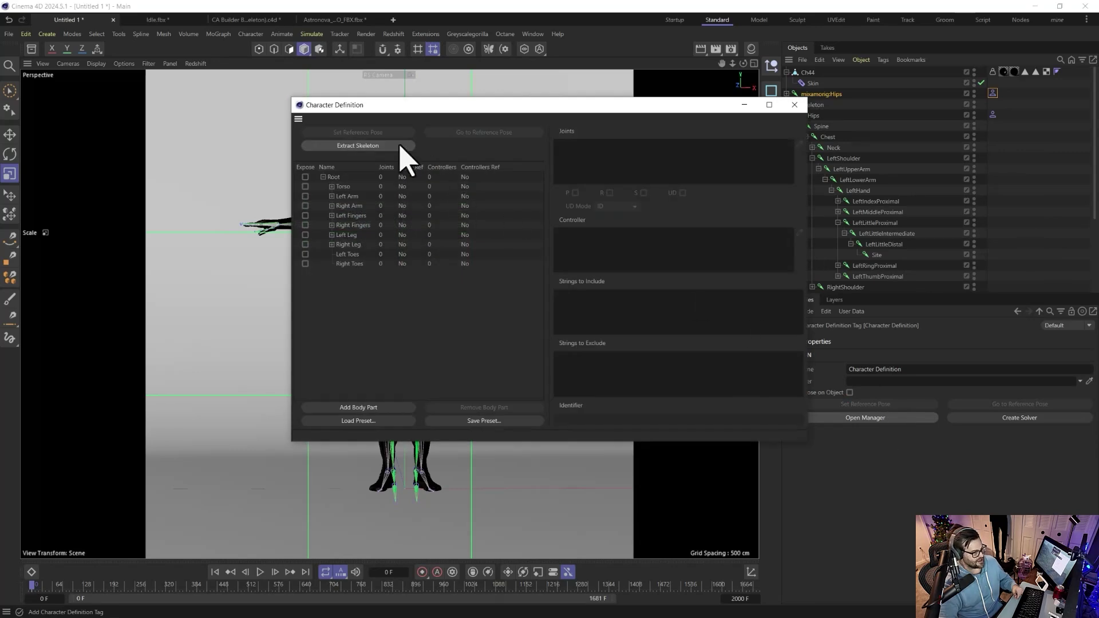
click(372, 147)
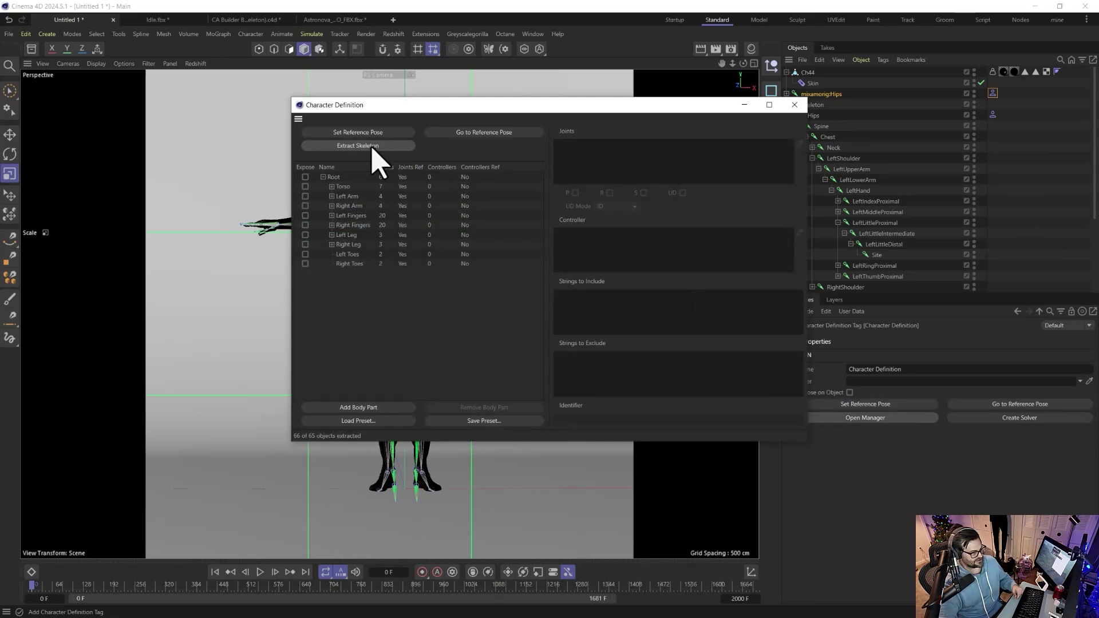
click(794, 105)
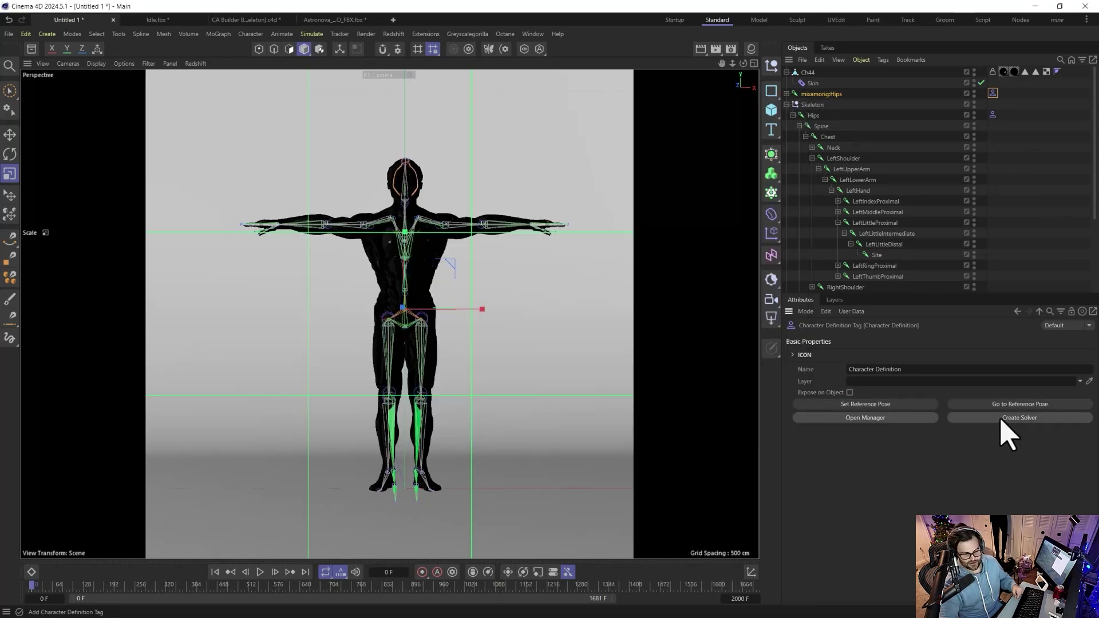
click(1001, 418)
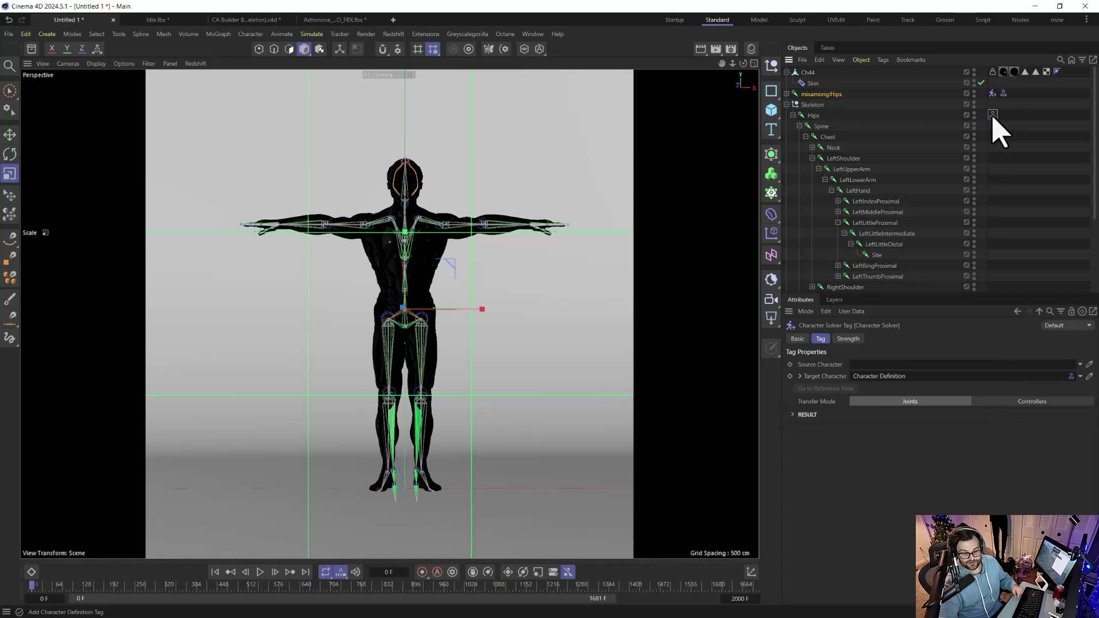
Set the mixamorig:Hips Character Definition as solver source and play the motion to frame 676.
drag(992, 93, 902, 366)
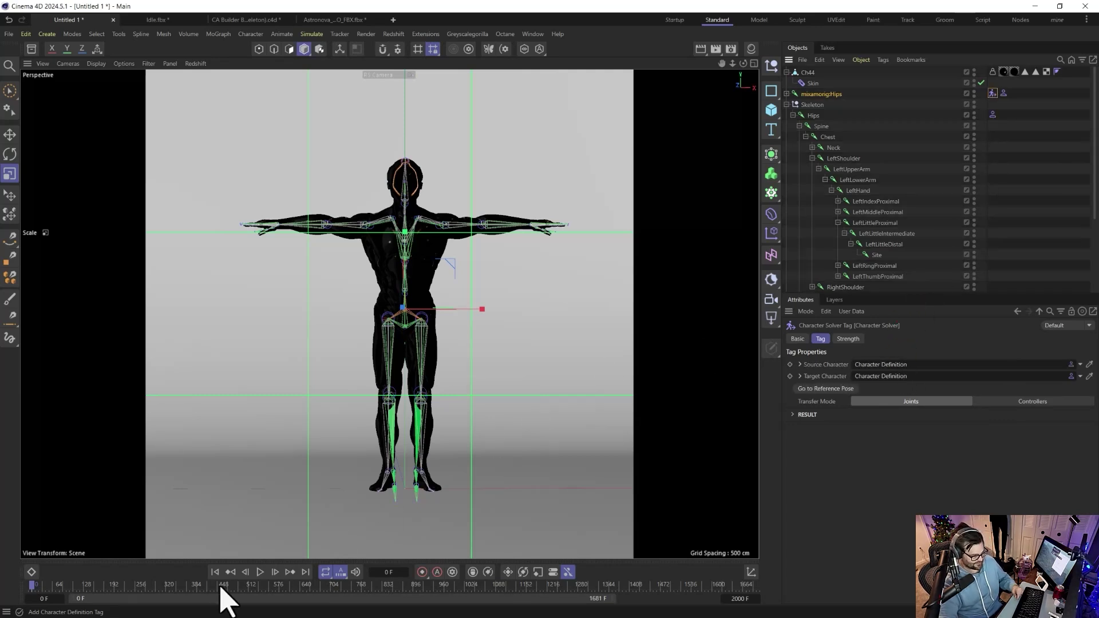
click(260, 572)
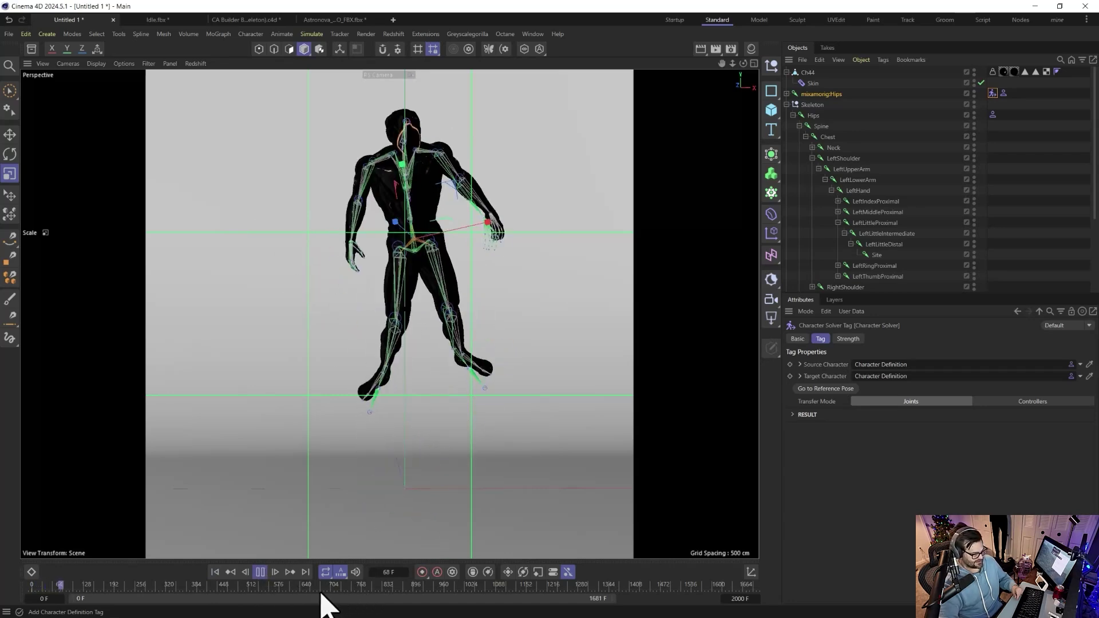
click(251, 585)
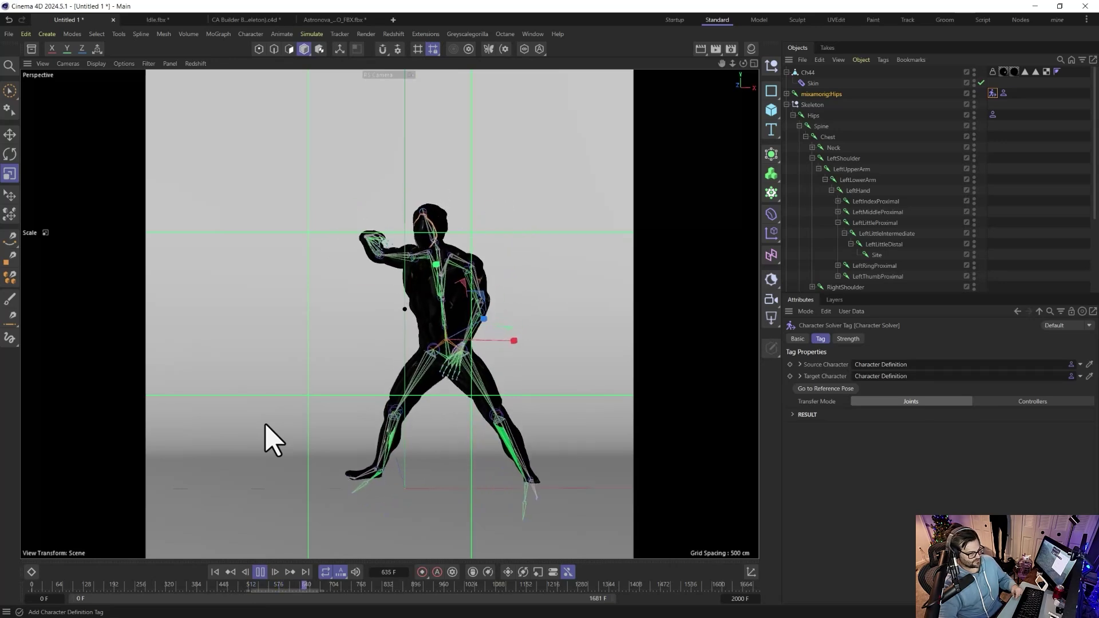
click(260, 572)
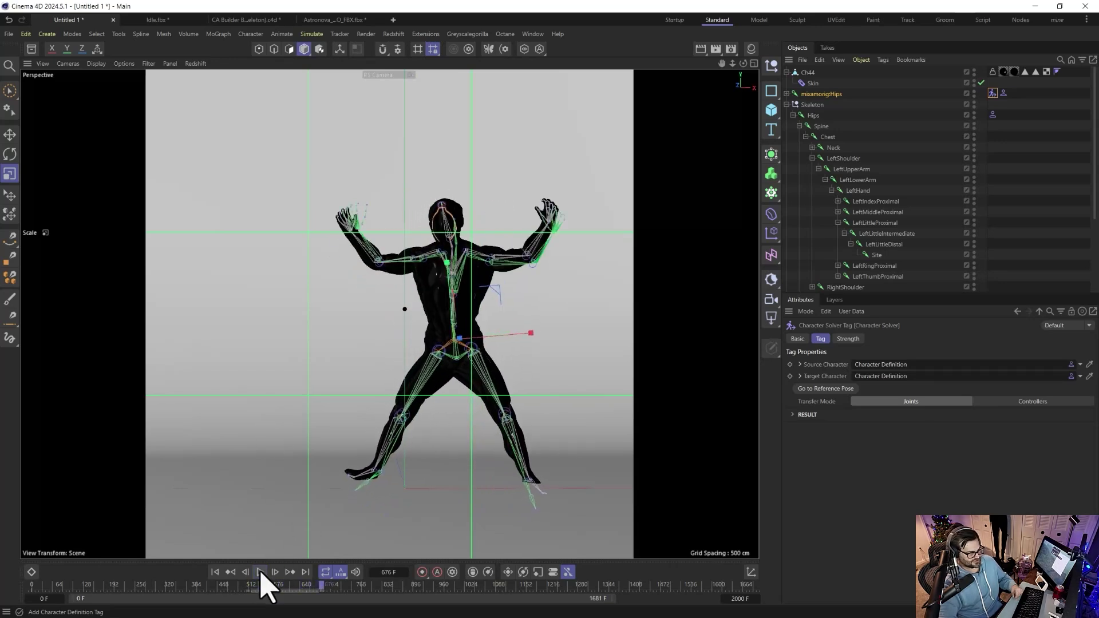
Lower the Backdrop by about 9 cm.
alt+middle_drag(449, 319, 412, 277)
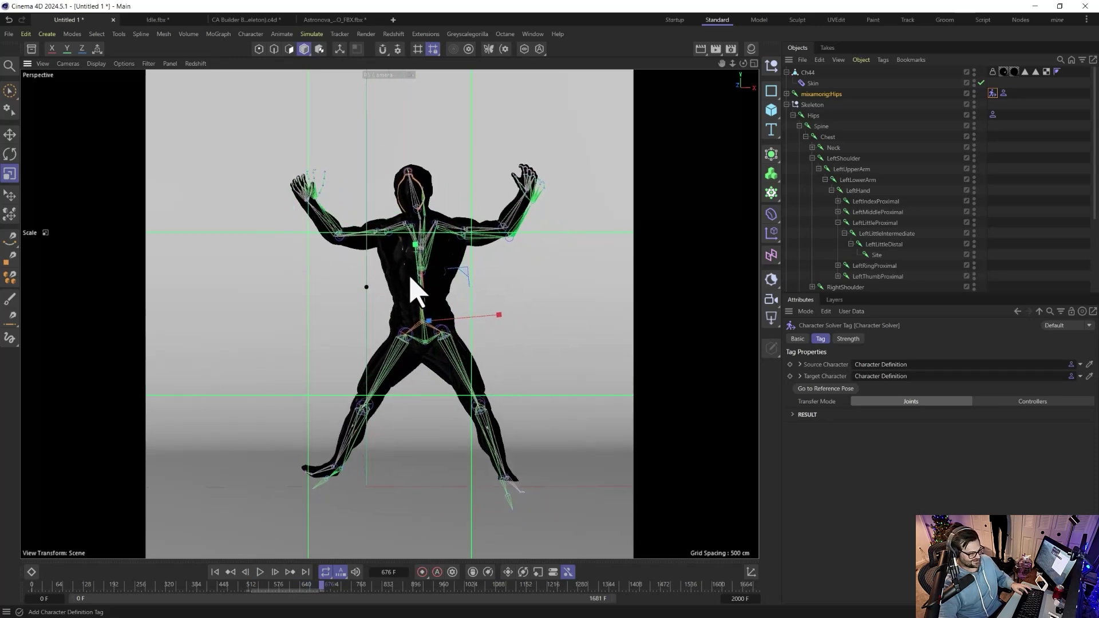
click(415, 478)
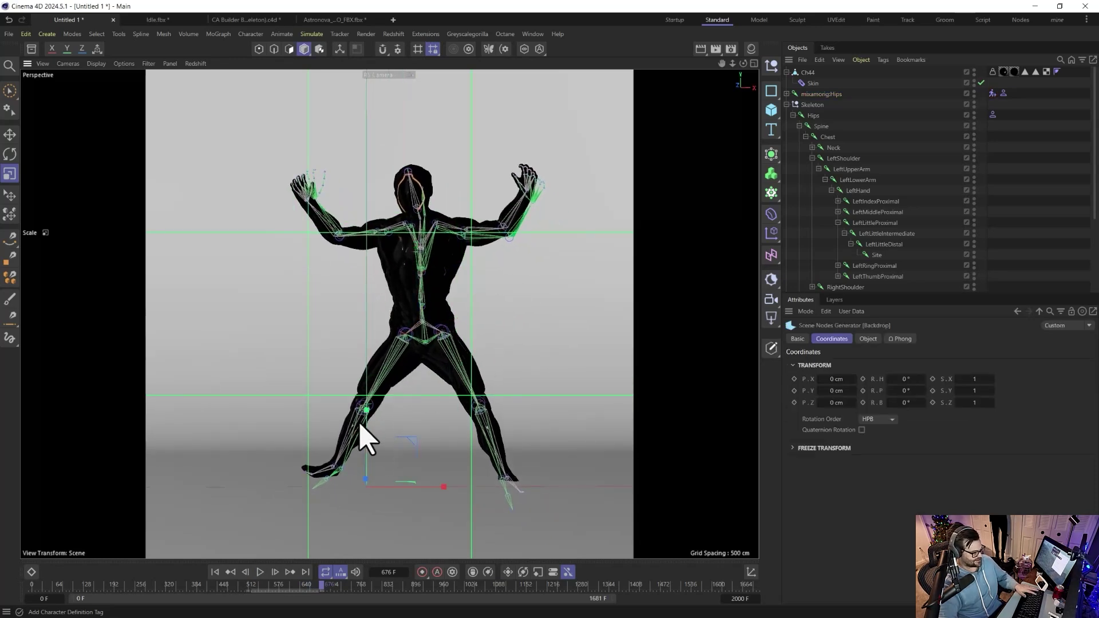
key(e)
drag(365, 438, 373, 456)
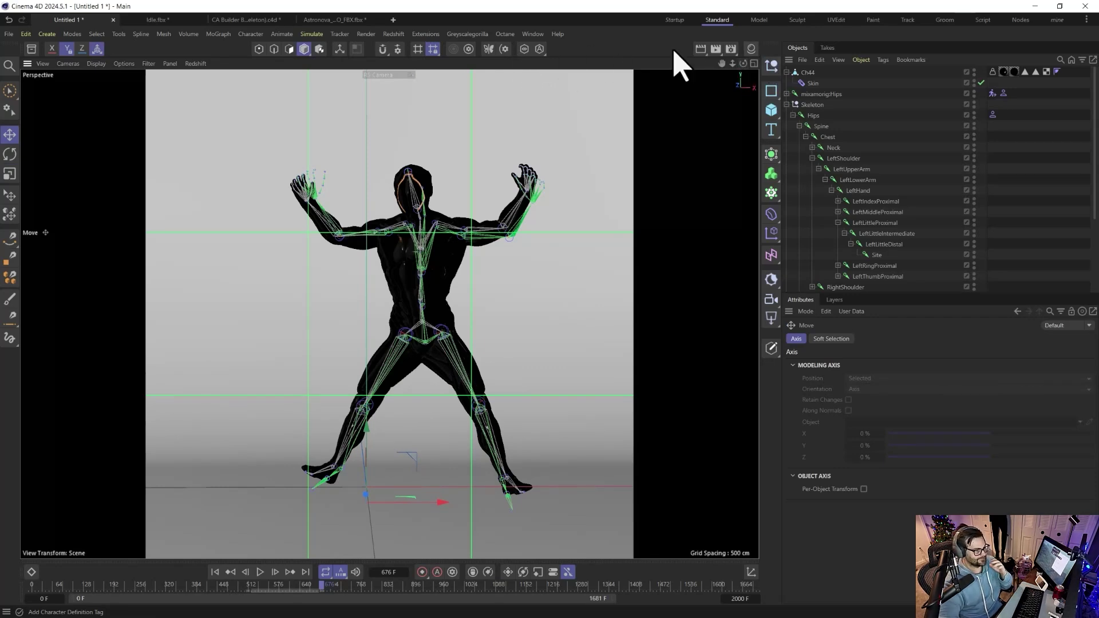
Create a new Redshift Standard material in the Material Manager.
click(751, 49)
click(618, 64)
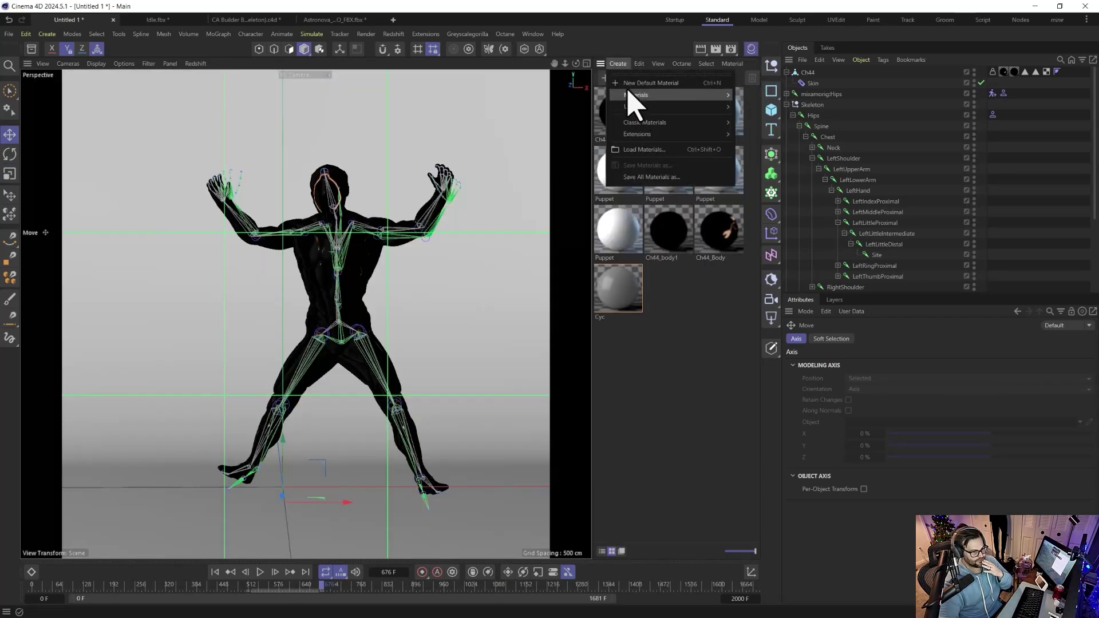
mouse_move(658, 95)
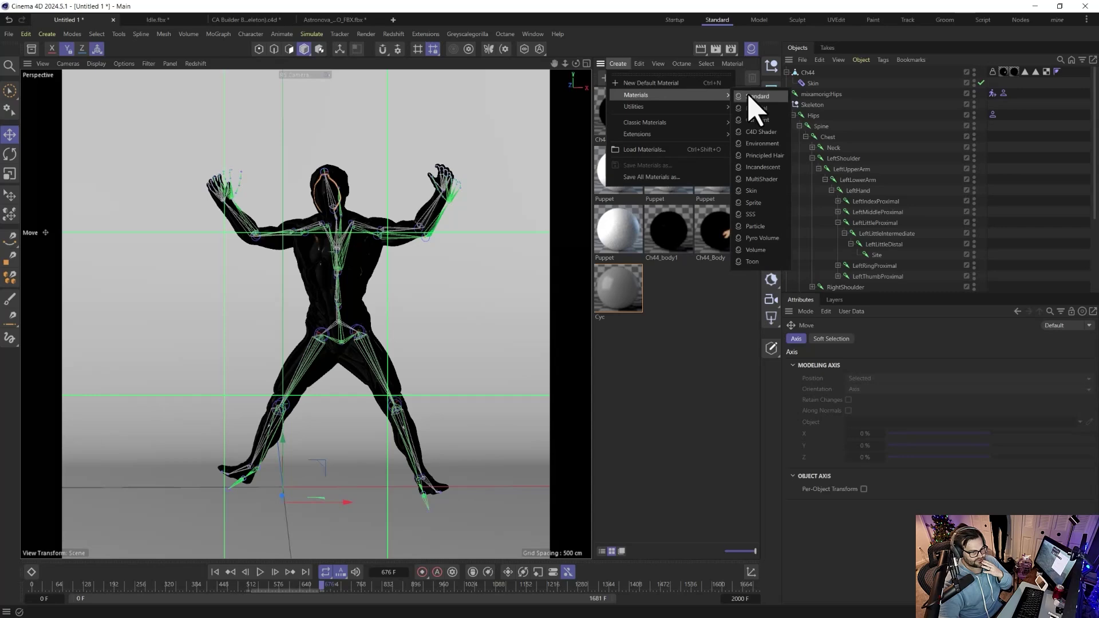
click(748, 95)
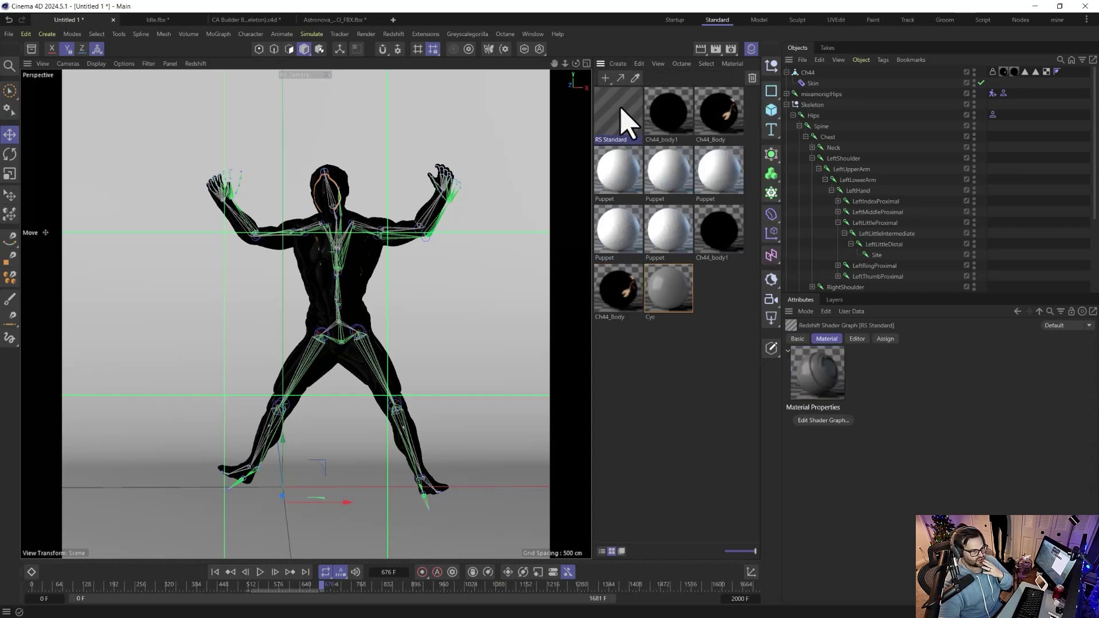
Apply the TRON Neon Black Metal asset, found by searching 'tron', to Ch44 and open Redshift RenderView.
click(31, 49)
text(tron)
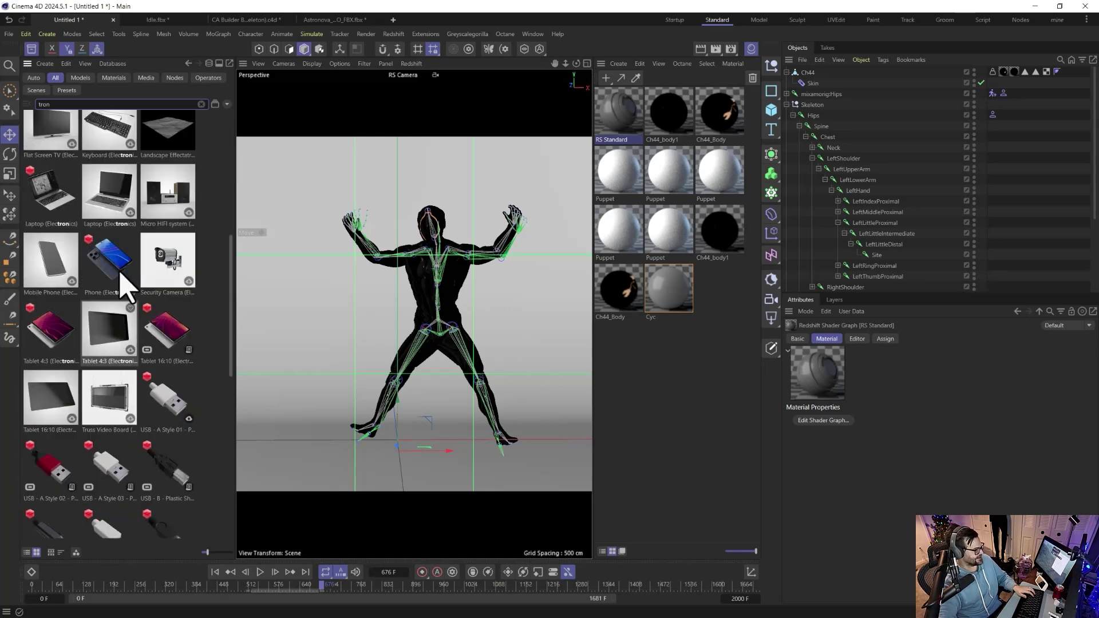
click(114, 78)
drag(91, 151, 808, 77)
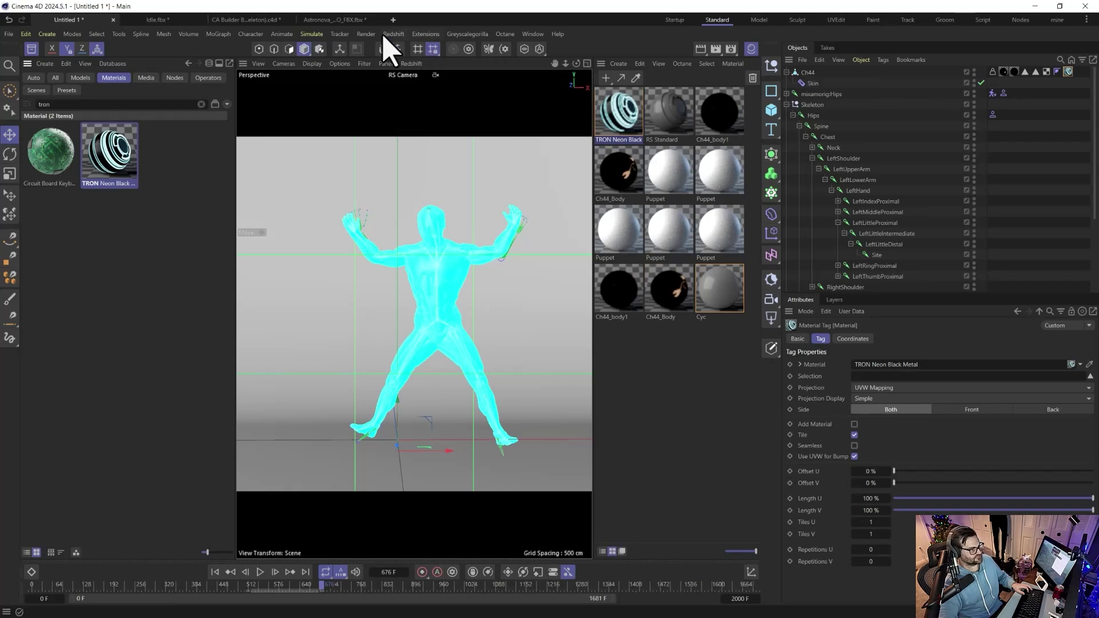
click(384, 48)
click(406, 118)
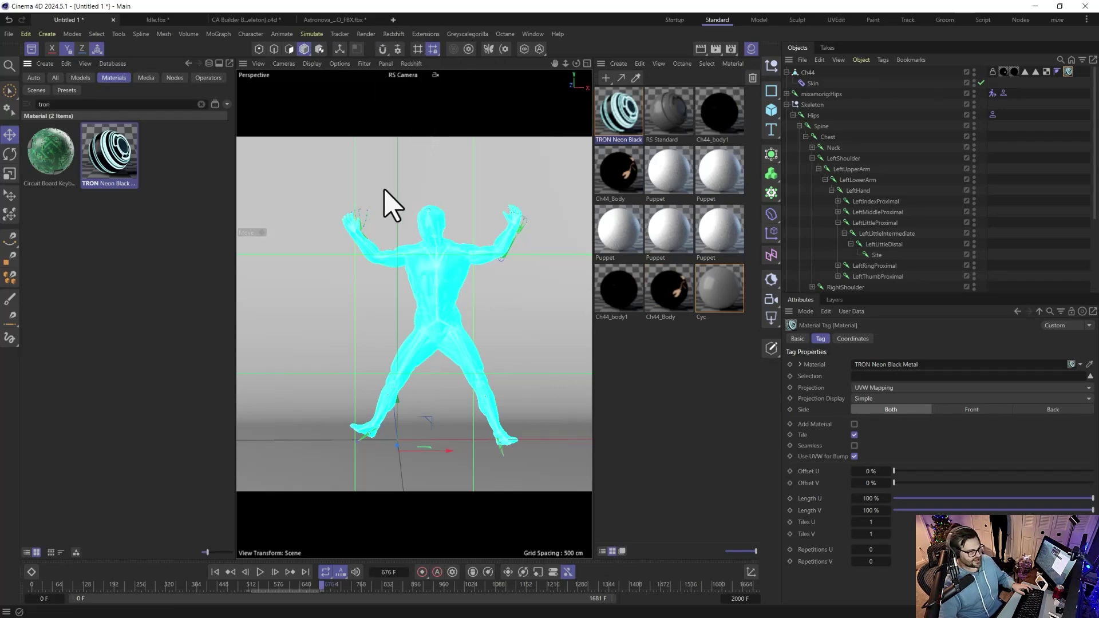
key(ctrl+r)
Move and enlarge the Redshift RenderView, then play and stop at frame 721 to re-render.
scroll(607, 313, up, 3)
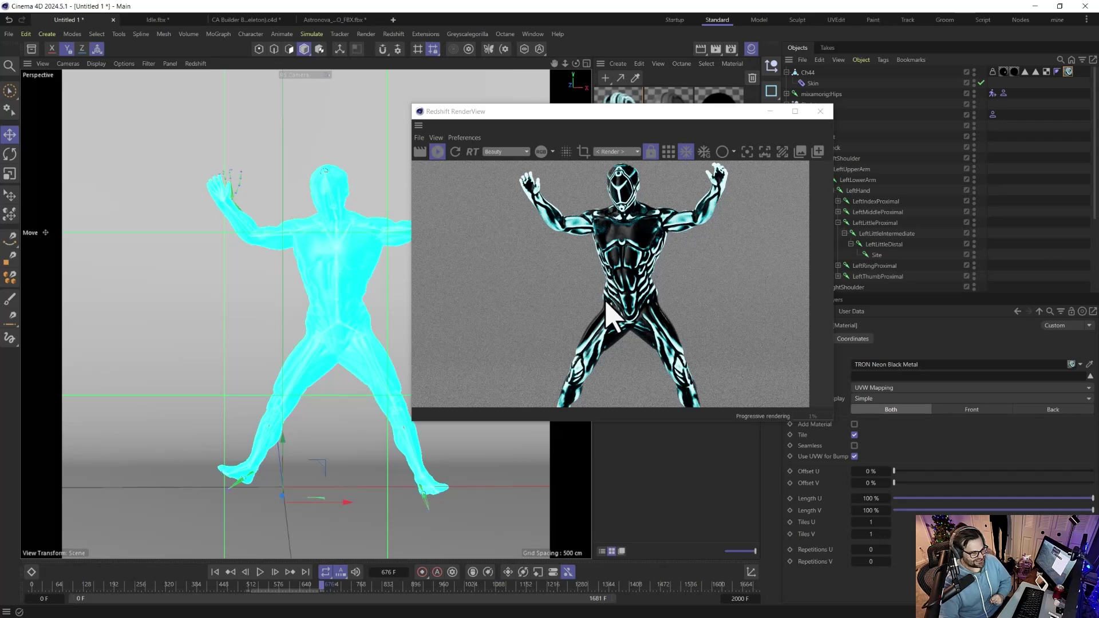
drag(658, 112, 646, 109)
drag(513, 80, 573, 62)
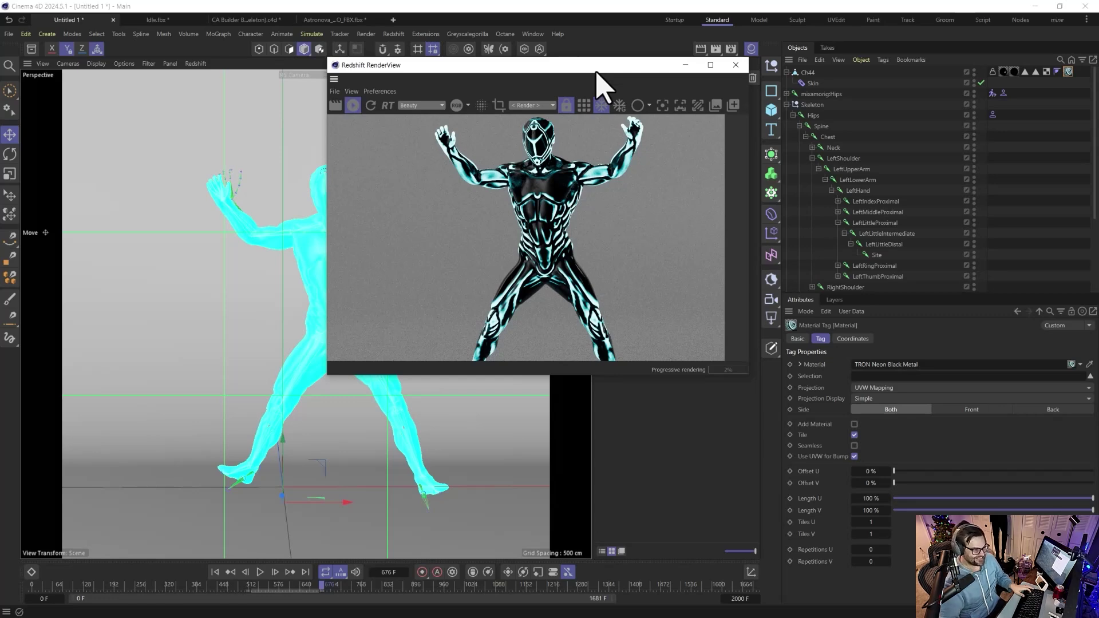
drag(596, 68, 803, 47)
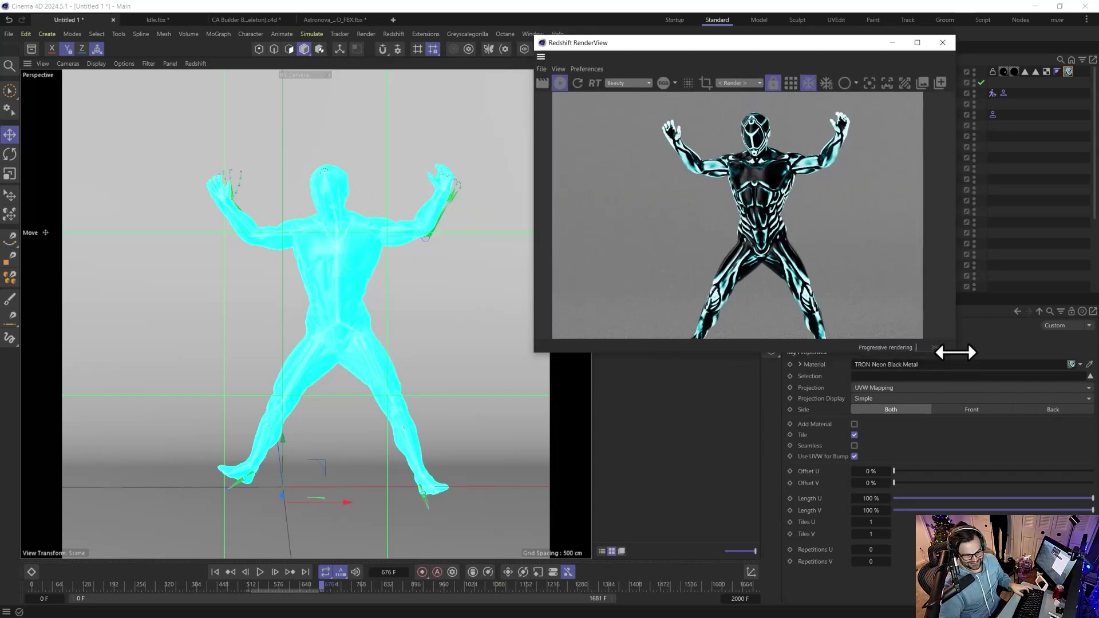
drag(956, 353, 1028, 449)
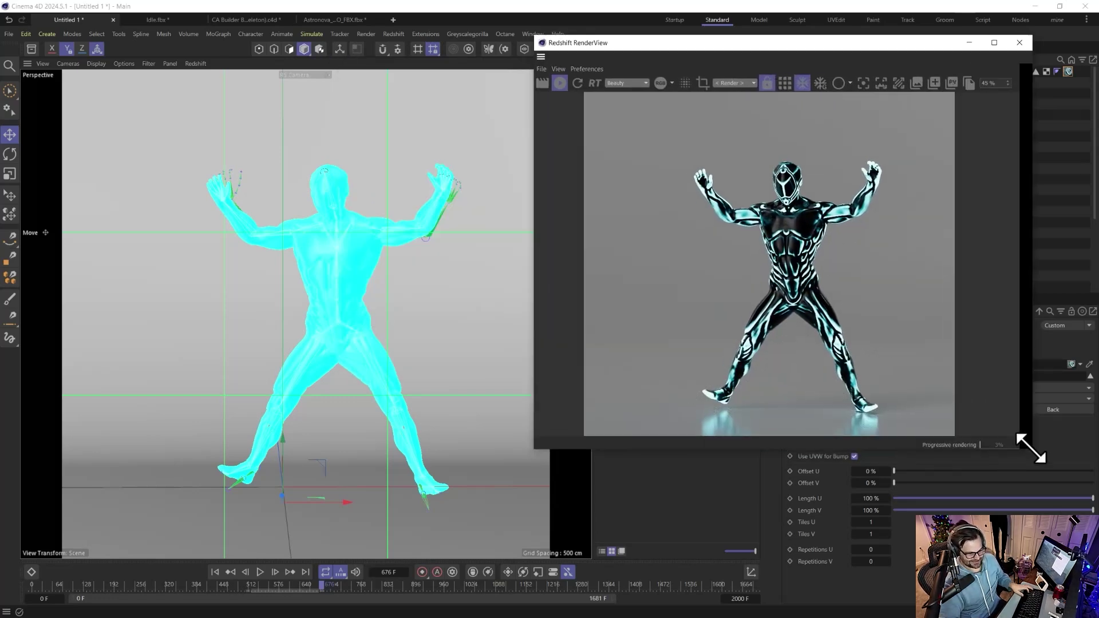
click(260, 572)
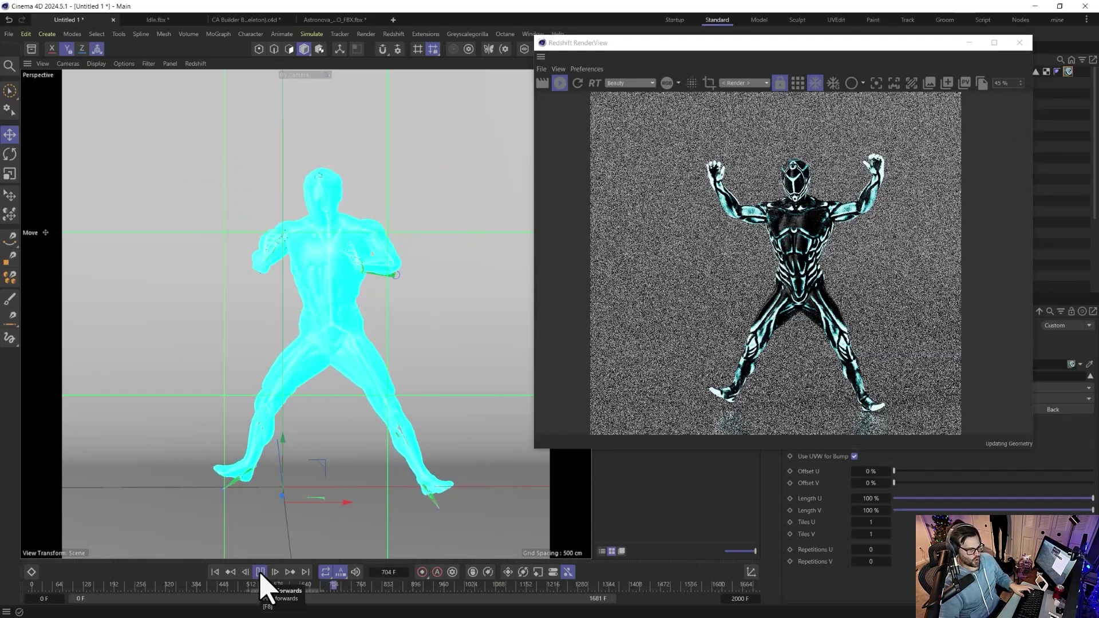
click(260, 572)
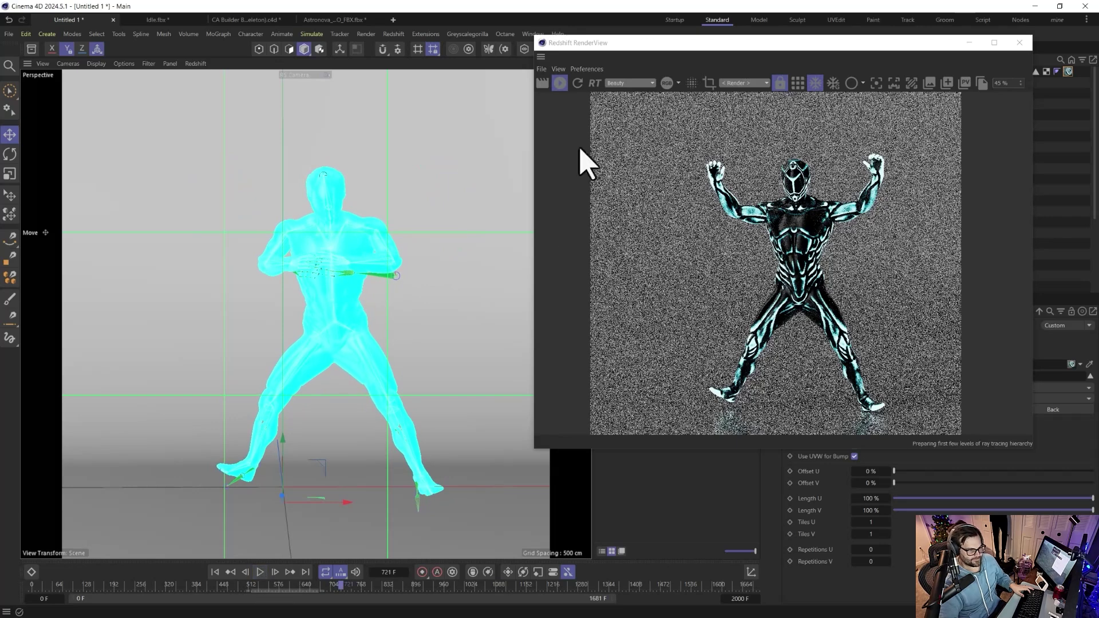